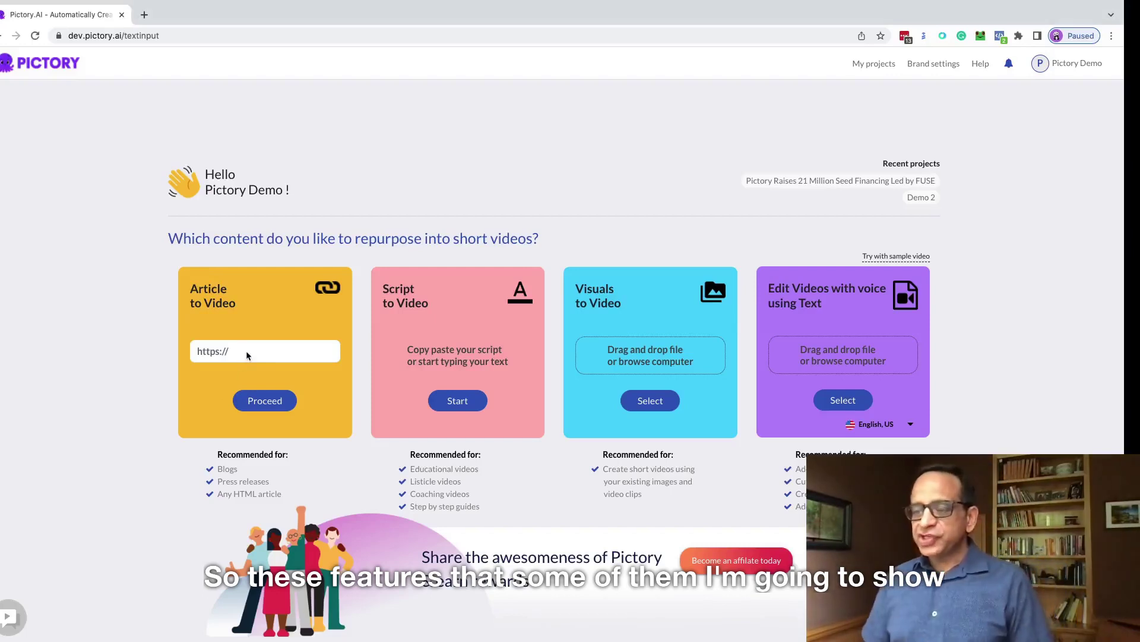
# Submit the URL of the Medium article about teaser videos in B2B marketing for Article to Video conversion
pyautogui.click(247, 353)
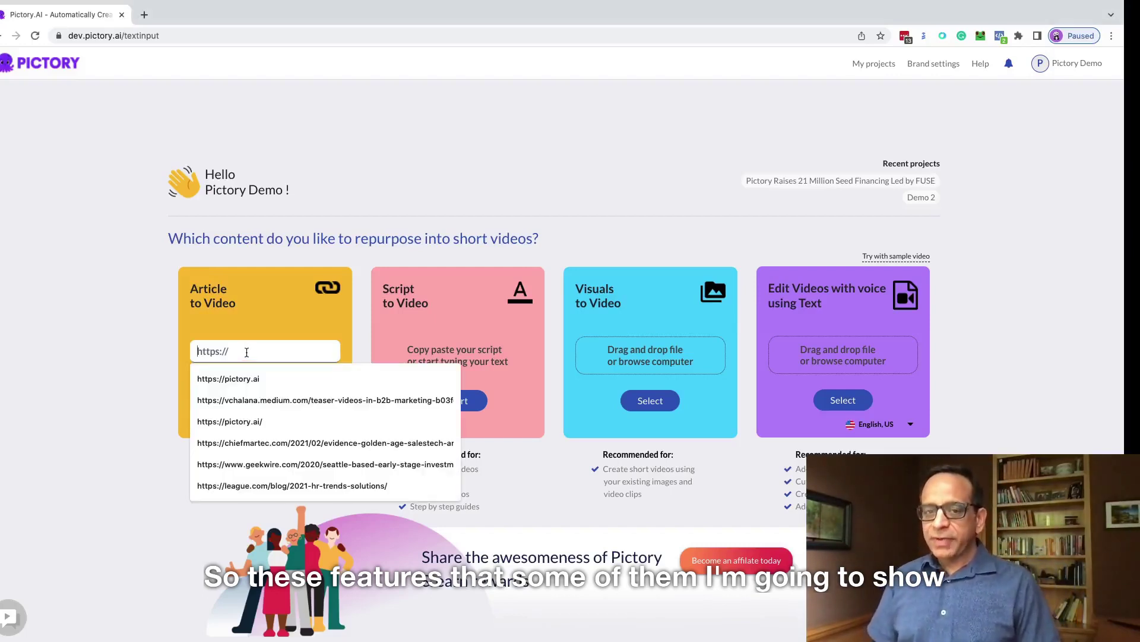
pyautogui.click(258, 401)
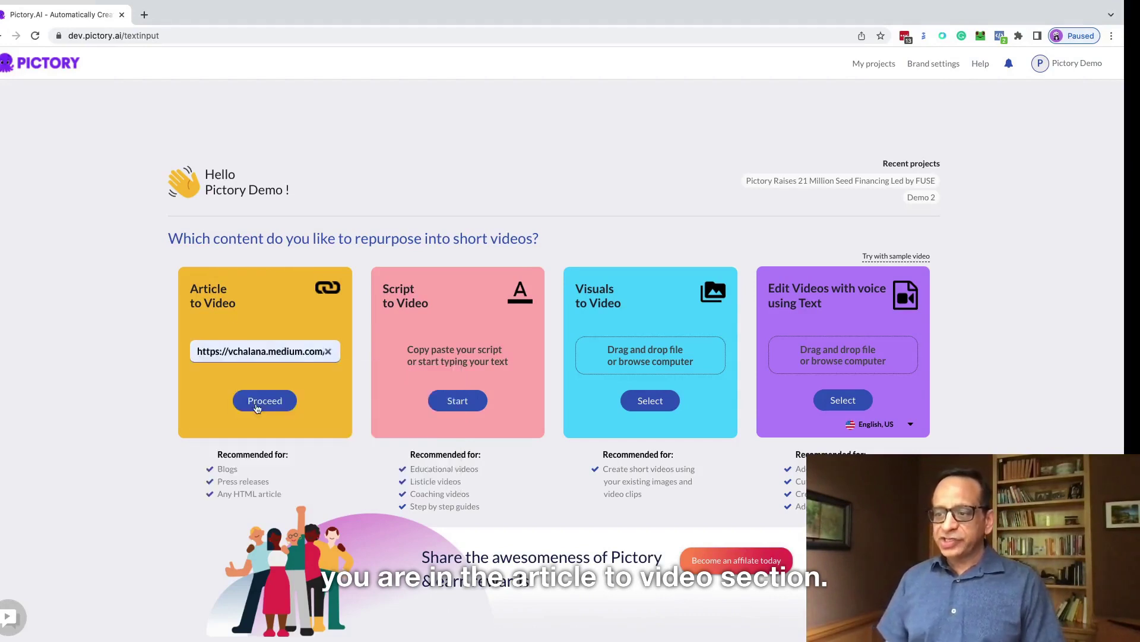
pyautogui.tripleClick(247, 351)
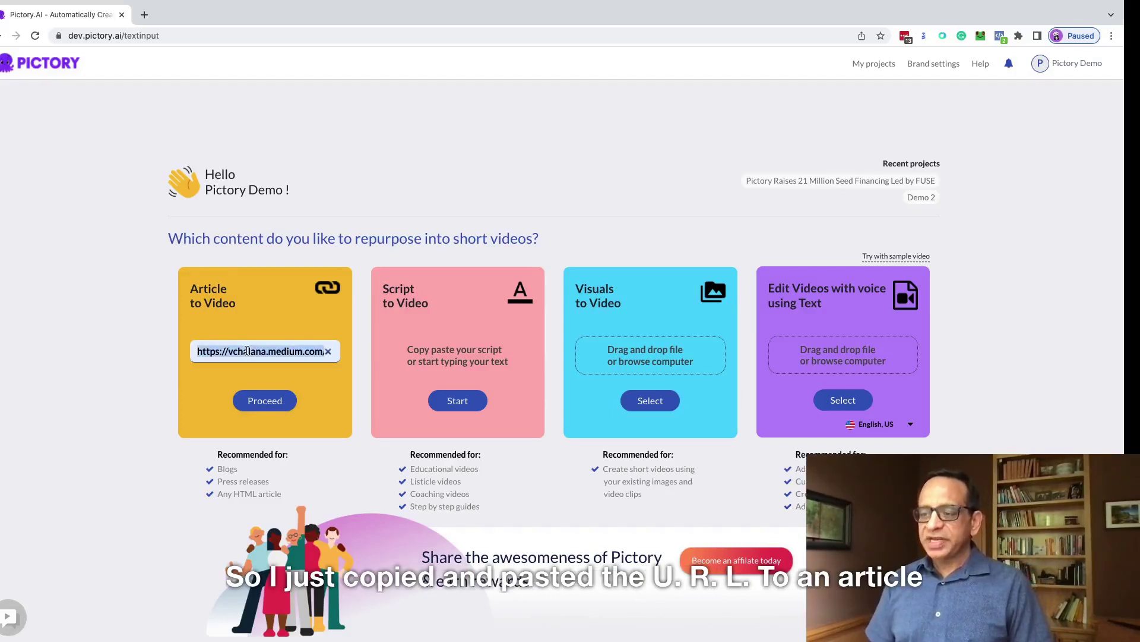
pyautogui.press('Right')
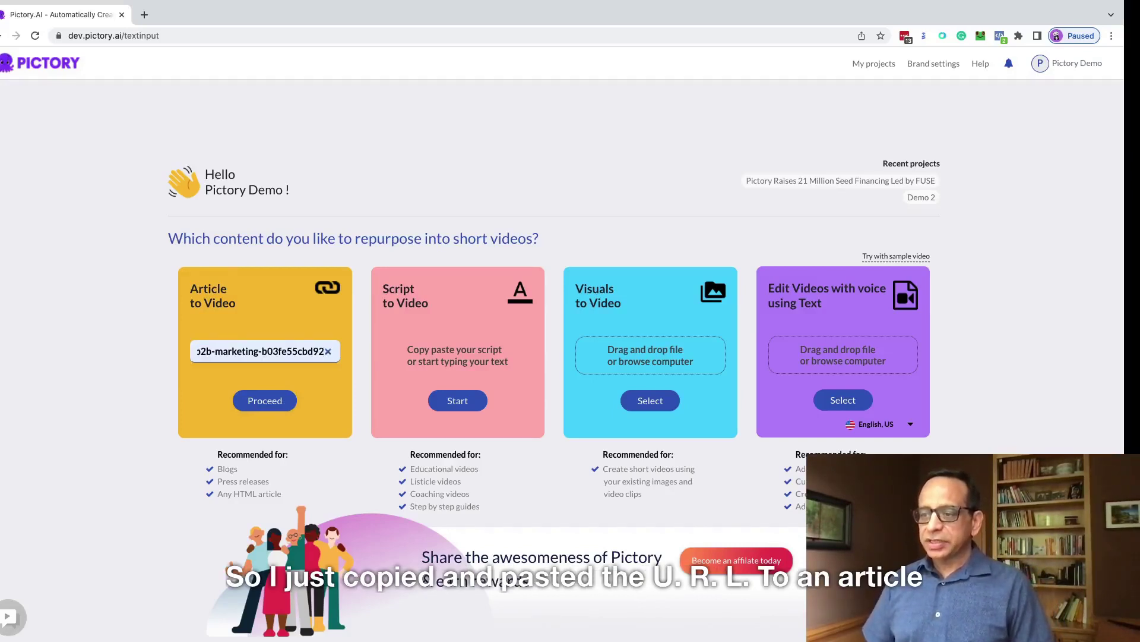
pyautogui.press('Left')
pyautogui.press('Left')
pyautogui.press('Left')
pyautogui.press('Left')
pyautogui.press('Left')
pyautogui.press('Left')
pyautogui.press('Left')
pyautogui.press('Left')
pyautogui.press('Left')
pyautogui.press('Left')
pyautogui.press('Left')
pyautogui.press('Left')
pyautogui.press('Left')
pyautogui.press('Left')
pyautogui.press('Left')
pyautogui.press('Left')
pyautogui.press('Left')
pyautogui.press('Left')
pyautogui.press('Left')
pyautogui.press('Left')
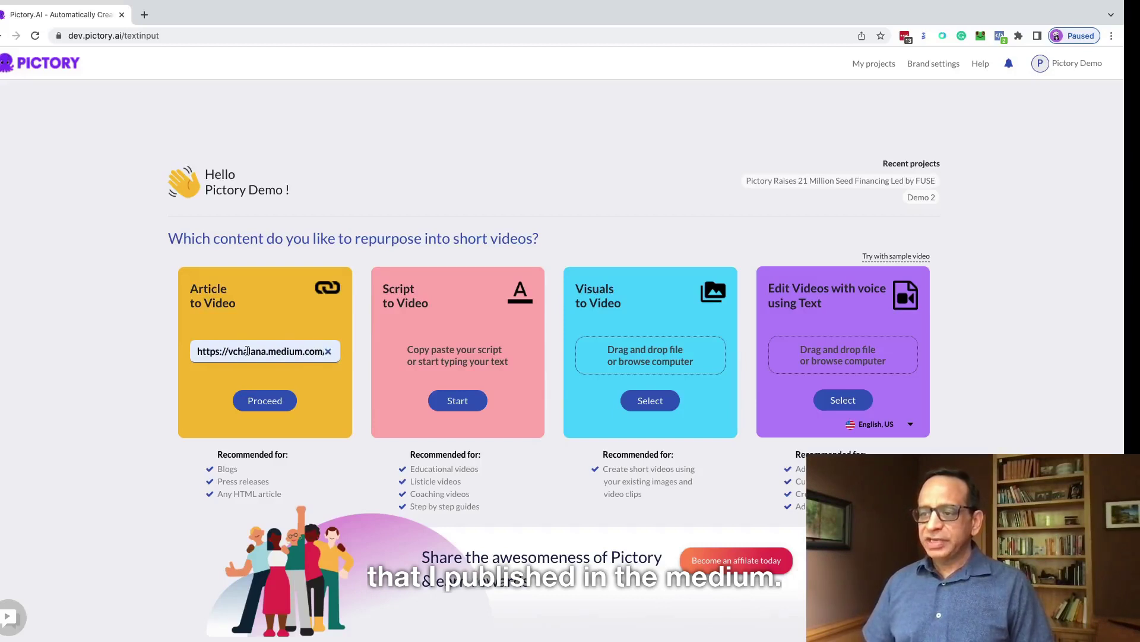
pyautogui.click(268, 400)
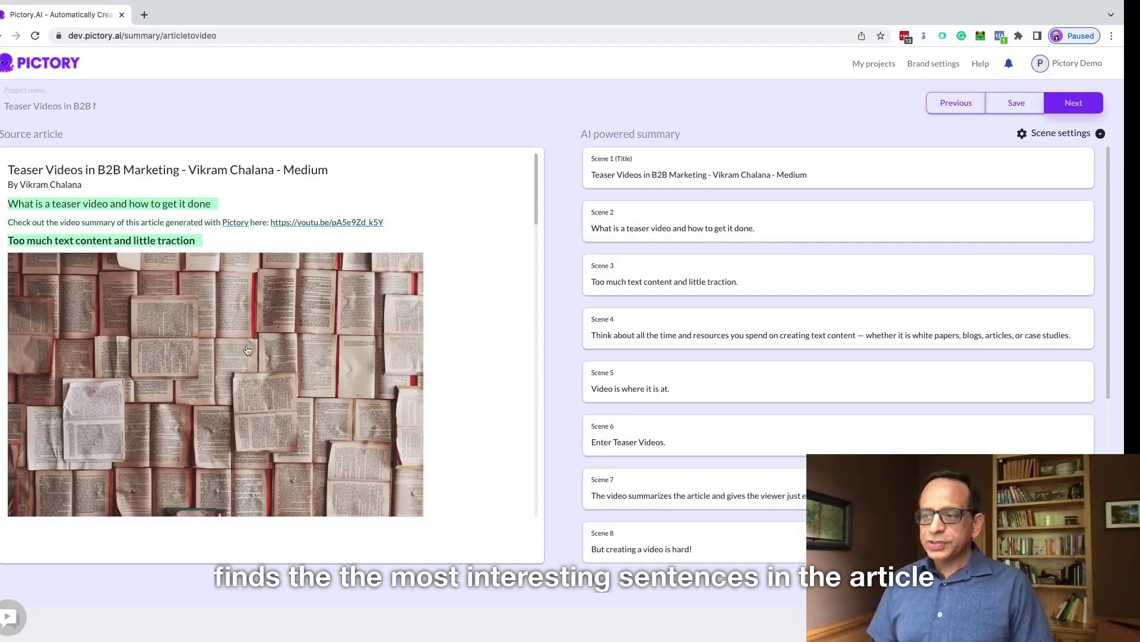
# Look through the highlighted source article and remove the sentence "What is a teaser video and how to get it done" from the summary
pyautogui.scroll(-10, 247, 350)
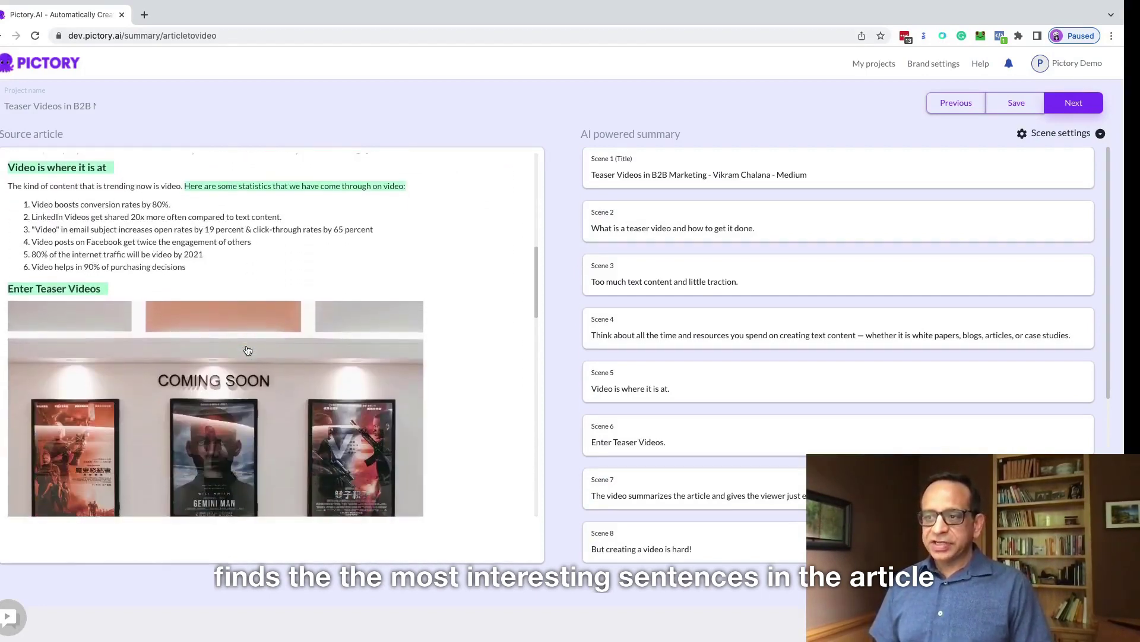
pyautogui.scroll(-10, 248, 349)
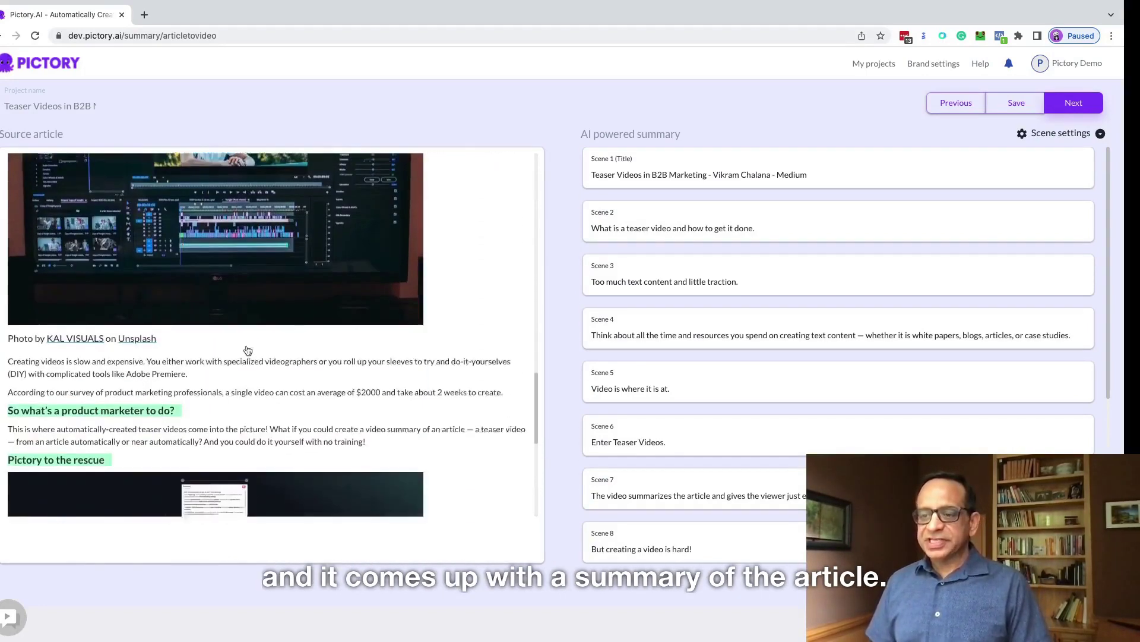
pyautogui.scroll(15, 248, 349)
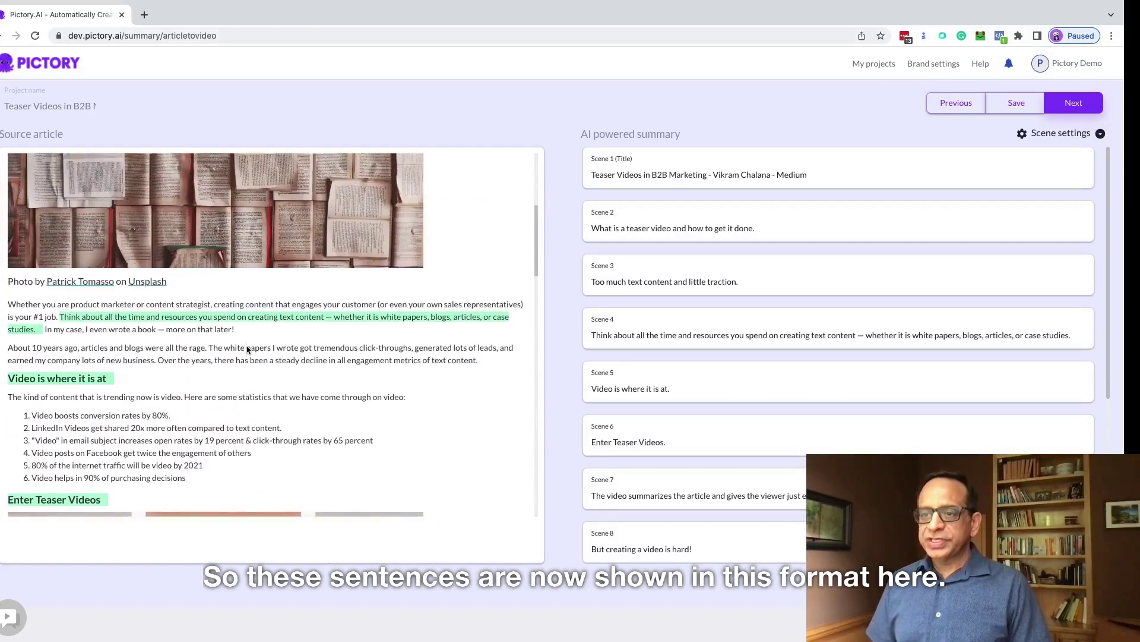
pyautogui.scroll(5, 247, 350)
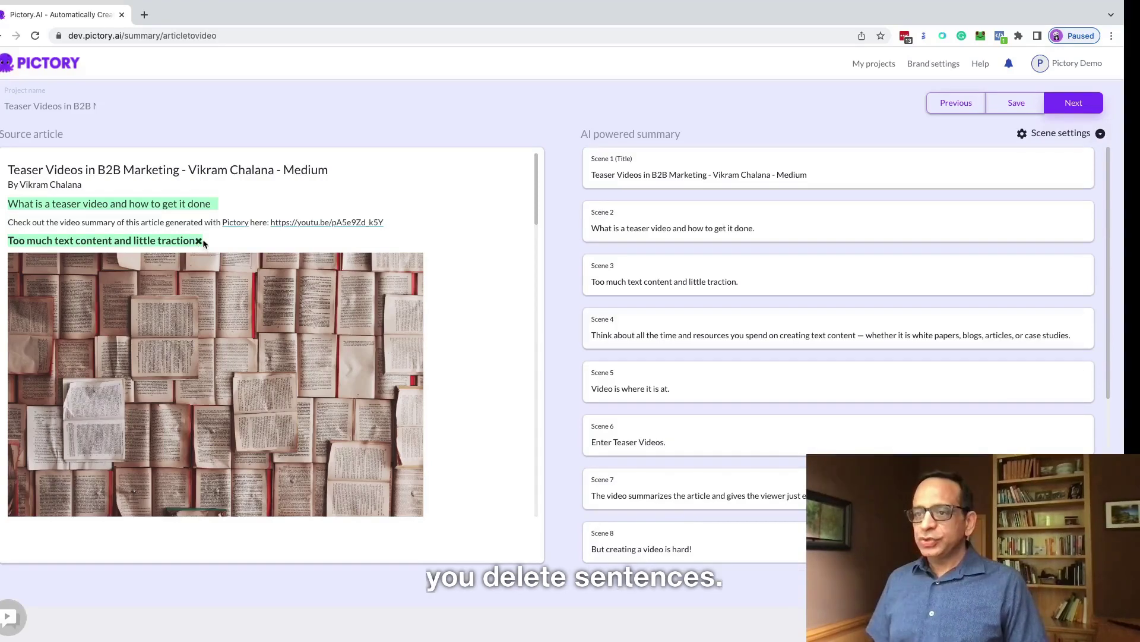
pyautogui.click(214, 204)
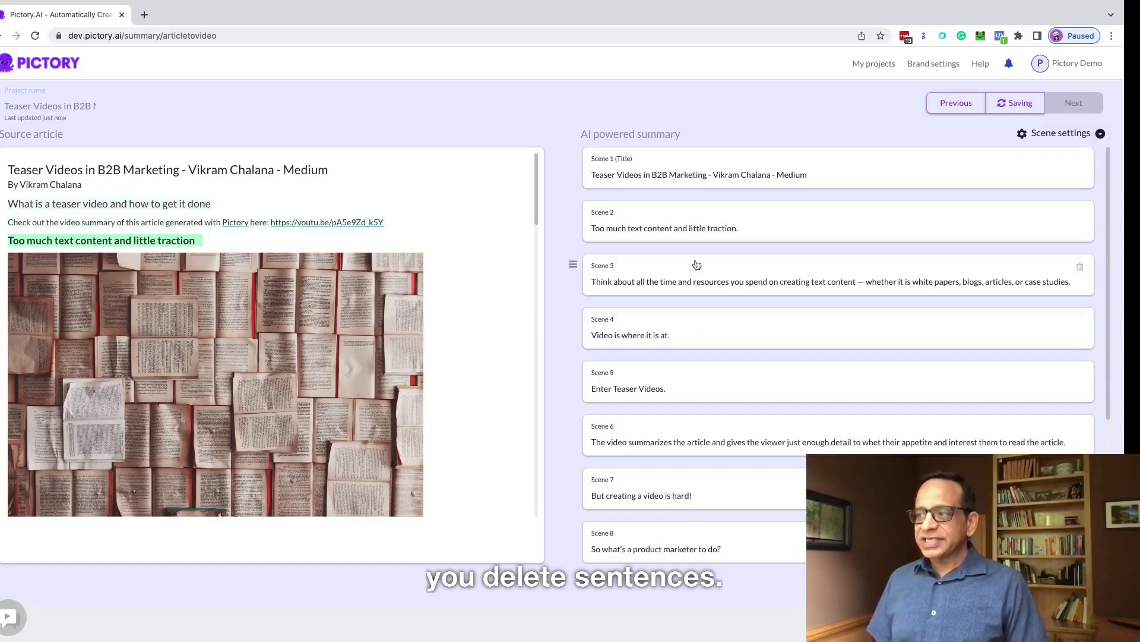
# Add the 80% conversion and LinkedIn 20x statistics to the summary and remove the sentence starting "Think about all the time and resources"
pyautogui.scroll(-2, 270, 314)
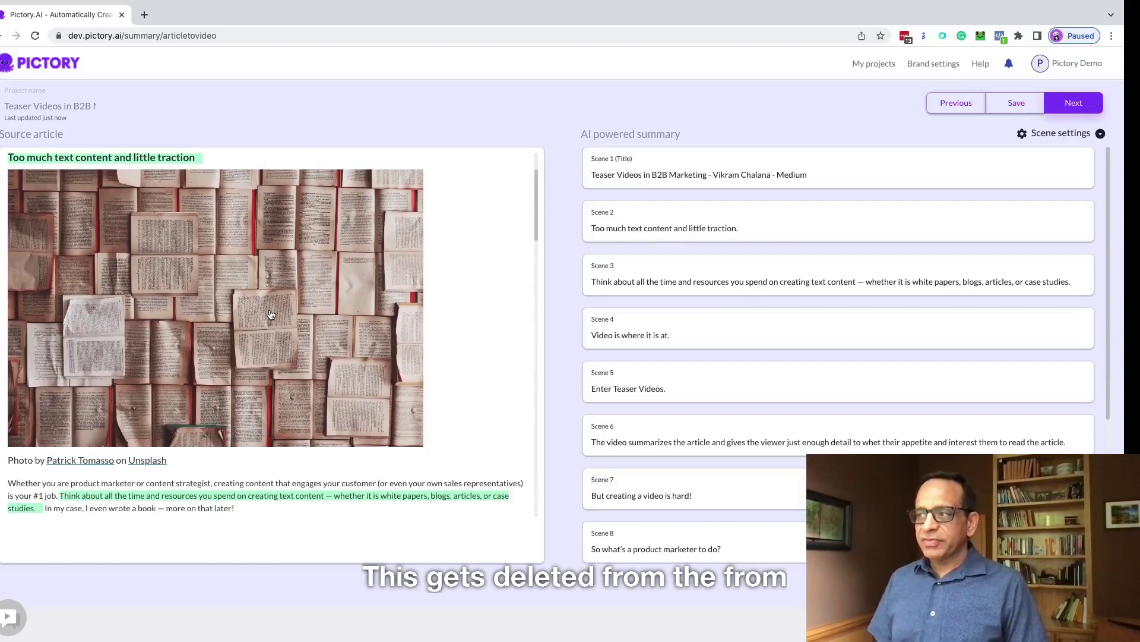
pyautogui.scroll(-6, 270, 315)
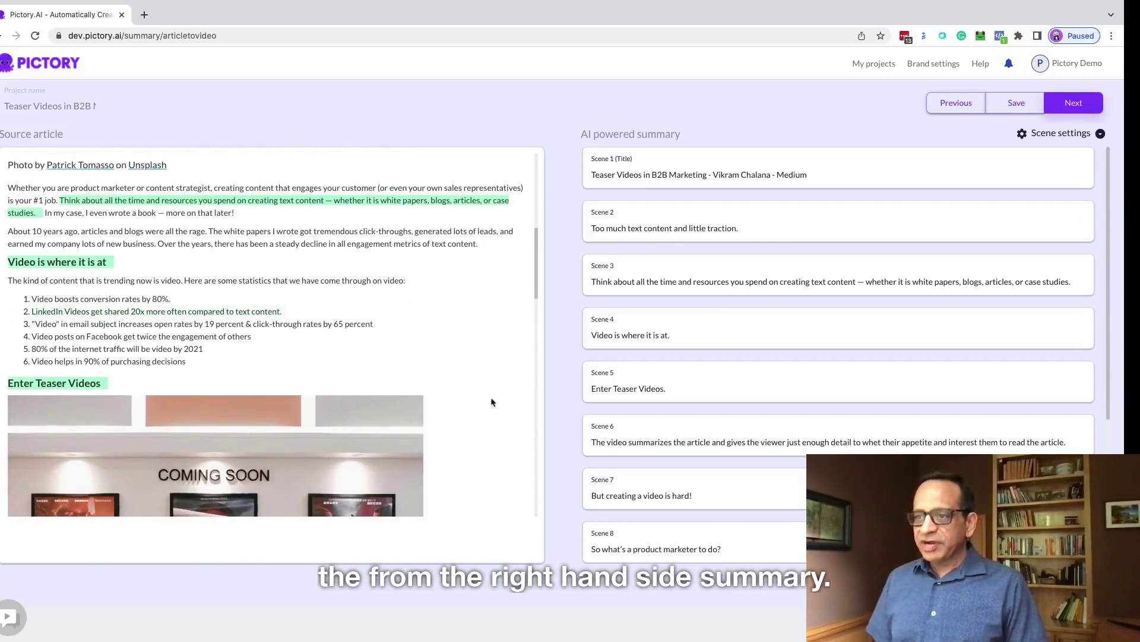
pyautogui.click(105, 301)
pyautogui.click(130, 314)
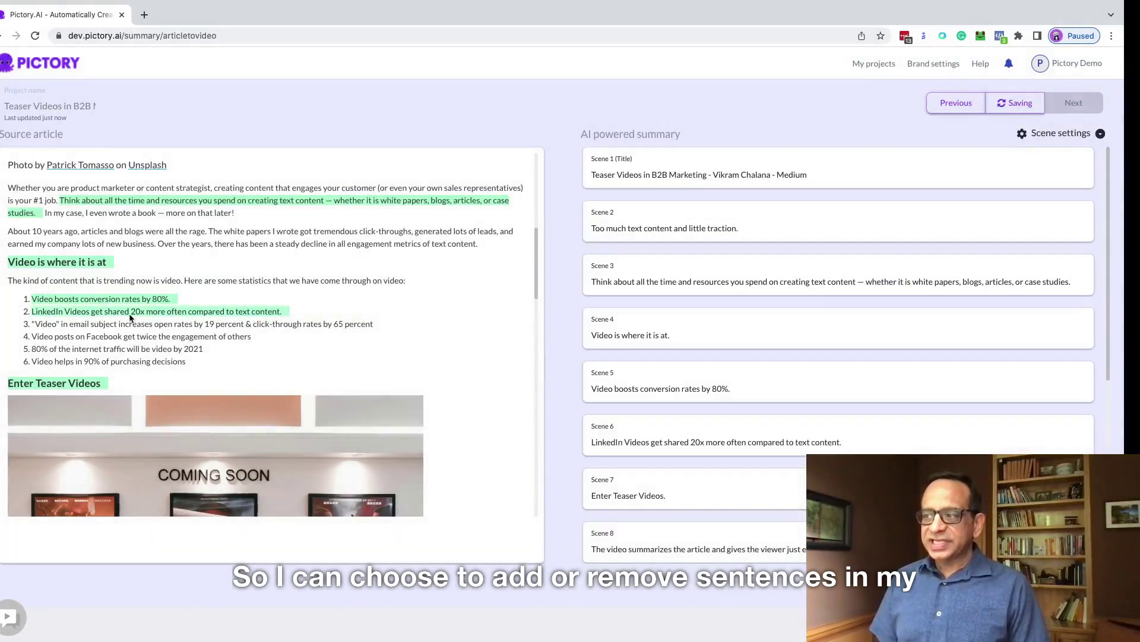
pyautogui.scroll(1, 130, 319)
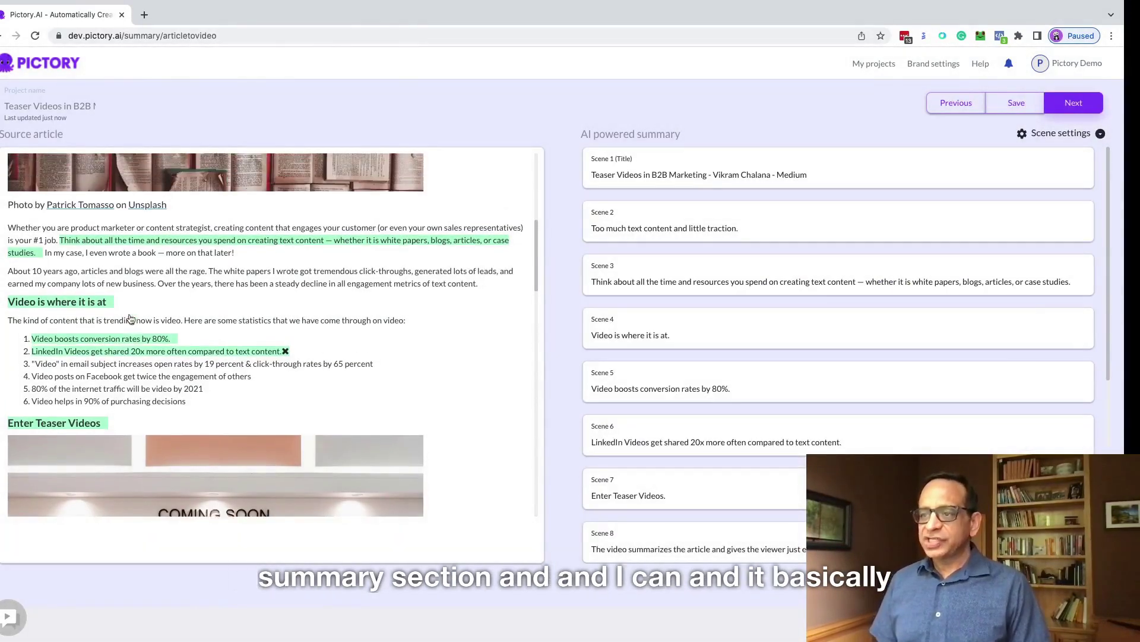
pyautogui.click(40, 254)
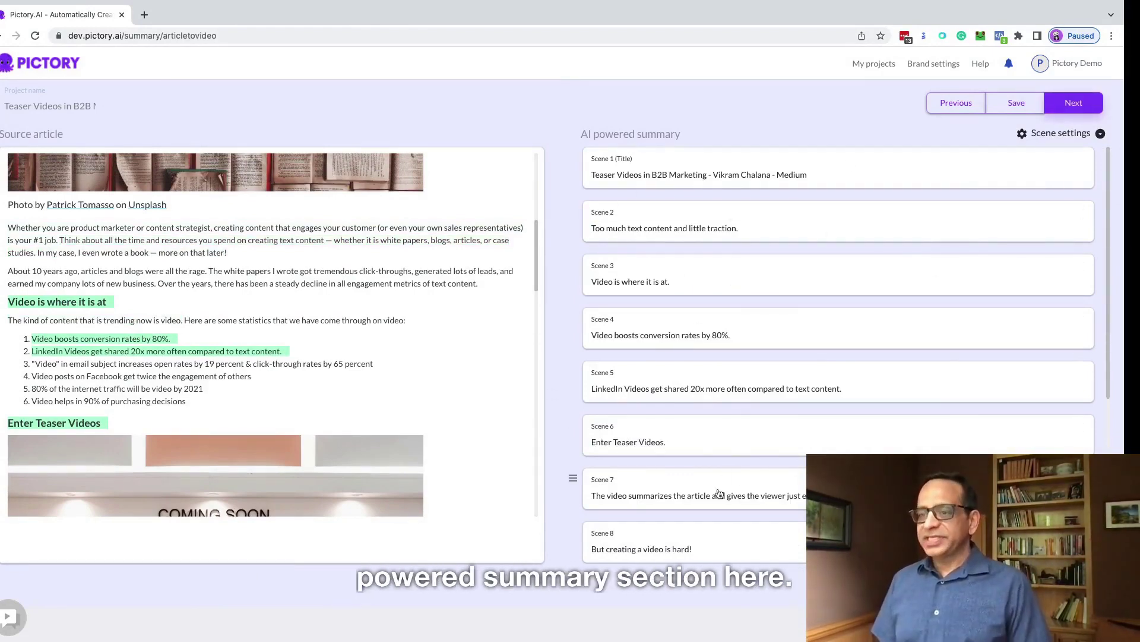
# Shorten the title scene's text to "Teaser Videos in B2B Marketing" by deleting the author and site names
pyautogui.scroll(5, 318, 352)
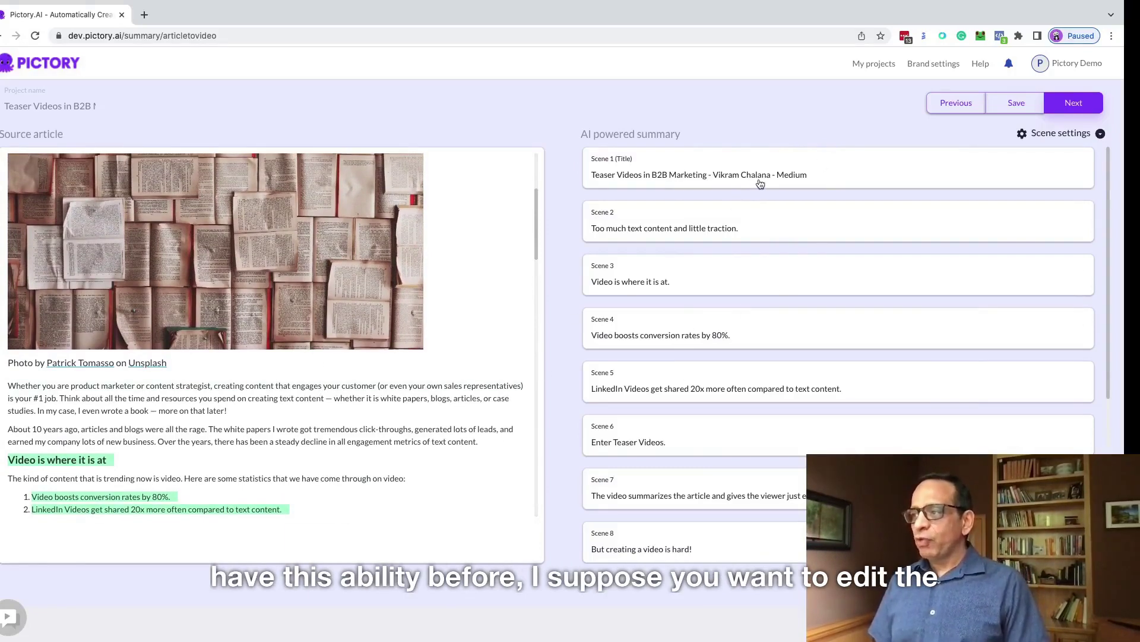
pyautogui.doubleClick(723, 174)
pyautogui.click(717, 176)
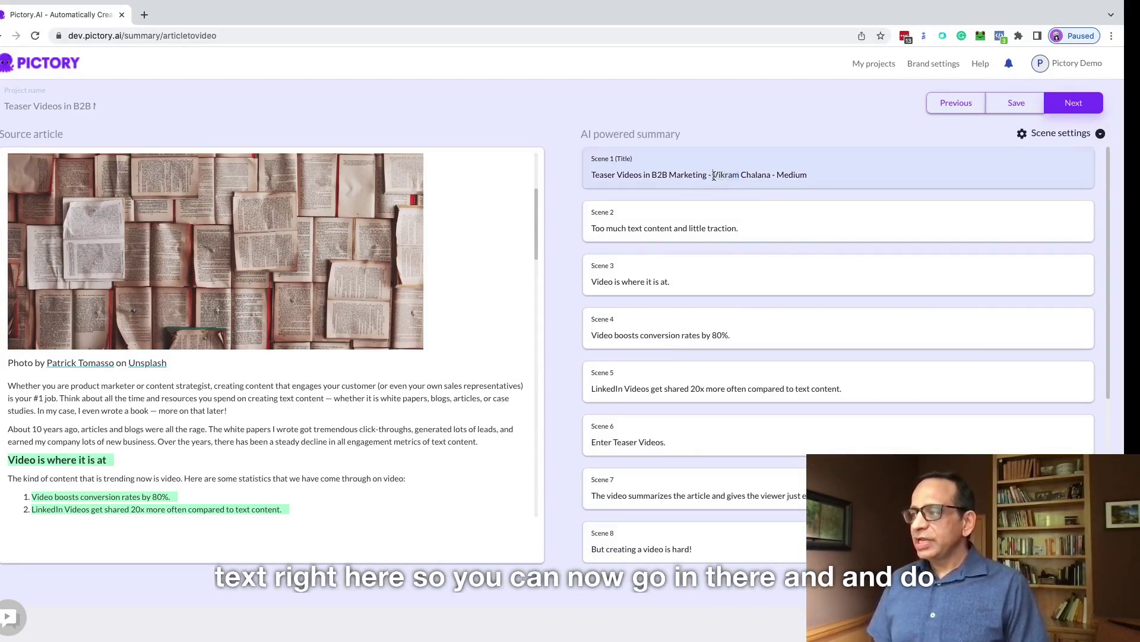
pyautogui.moveTo(713, 177); pyautogui.dragTo(811, 178)
pyautogui.press('BackSpace')
pyautogui.press('BackSpace')
pyautogui.press('BackSpace')
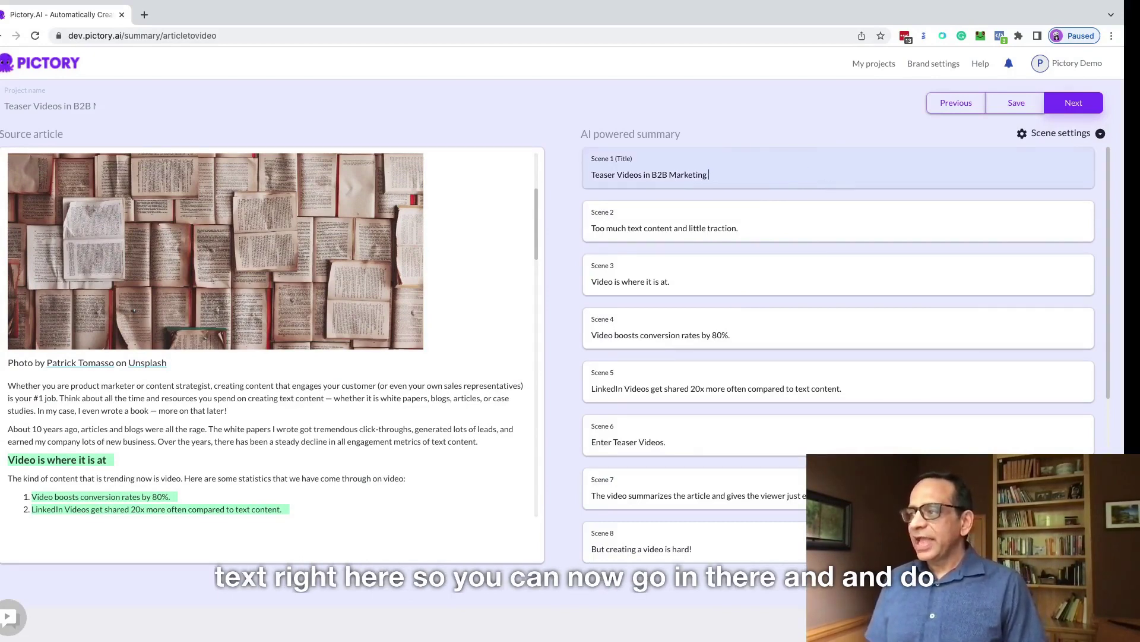
pyautogui.click(624, 229)
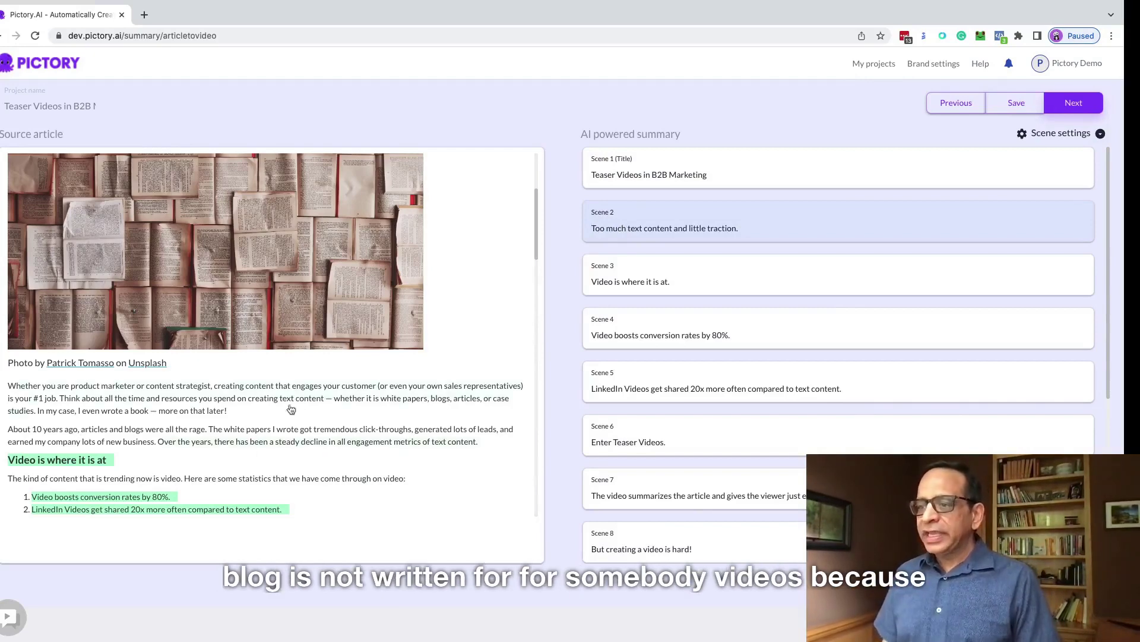
# Move the scene "Too much text content and little traction." directly below "Video boosts conversion rates by 80%." in the summary
pyautogui.scroll(3, 315, 436)
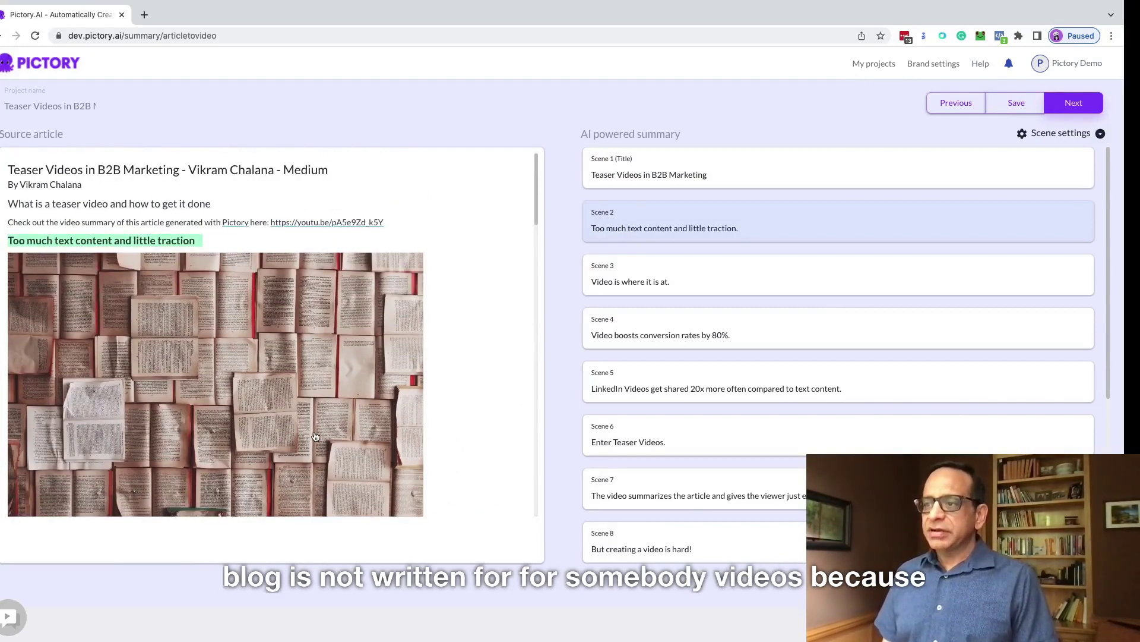
pyautogui.scroll(-1, 315, 436)
pyautogui.scroll(-1, 316, 436)
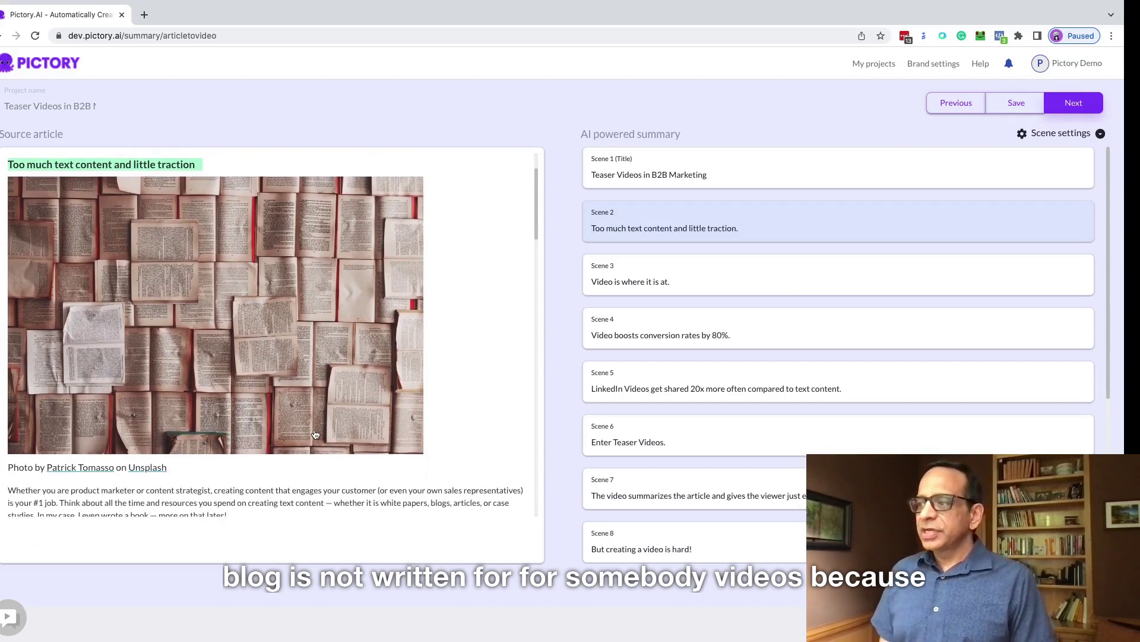
pyautogui.scroll(-2, 333, 456)
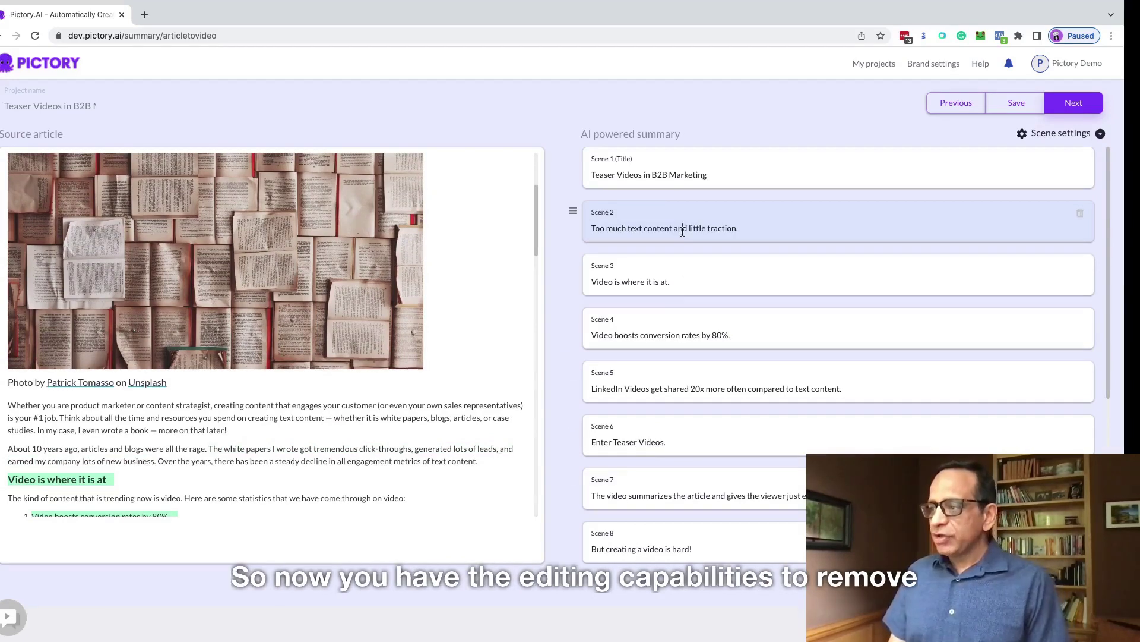
pyautogui.click(740, 231)
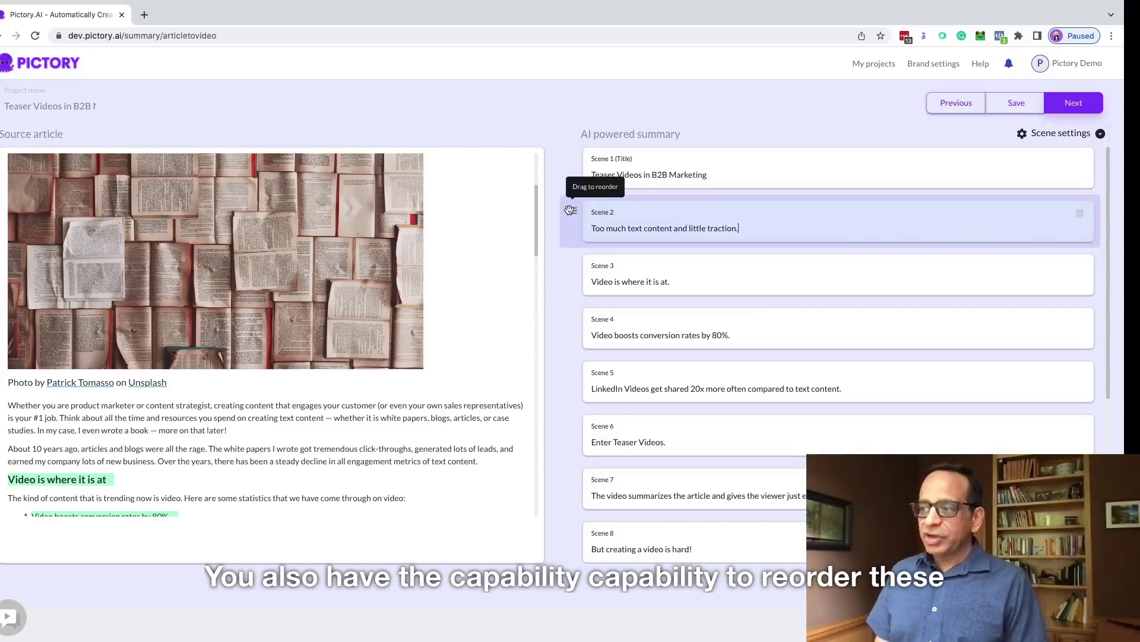
pyautogui.moveTo(571, 214); pyautogui.dragTo(582, 330)
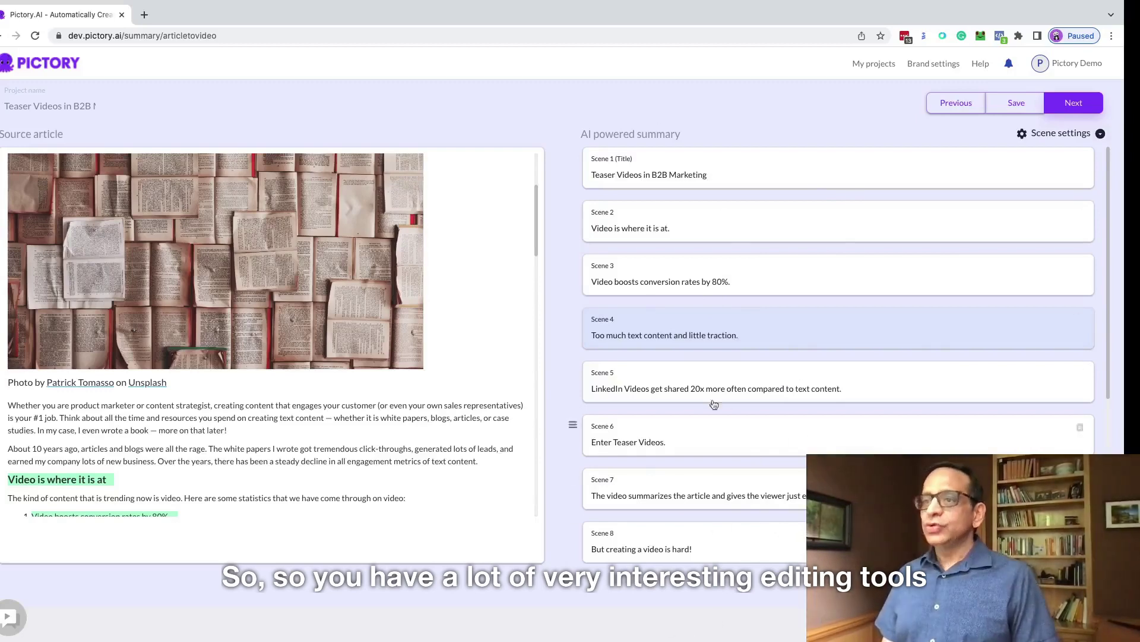
pyautogui.scroll(2, 381, 470)
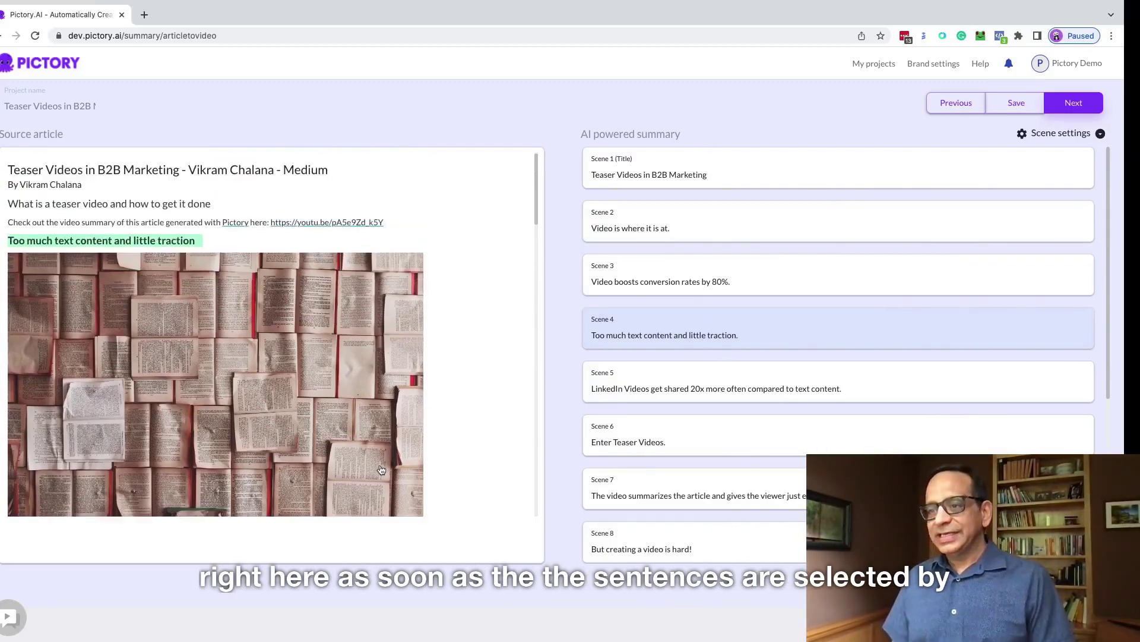
pyautogui.scroll(-3, 385, 470)
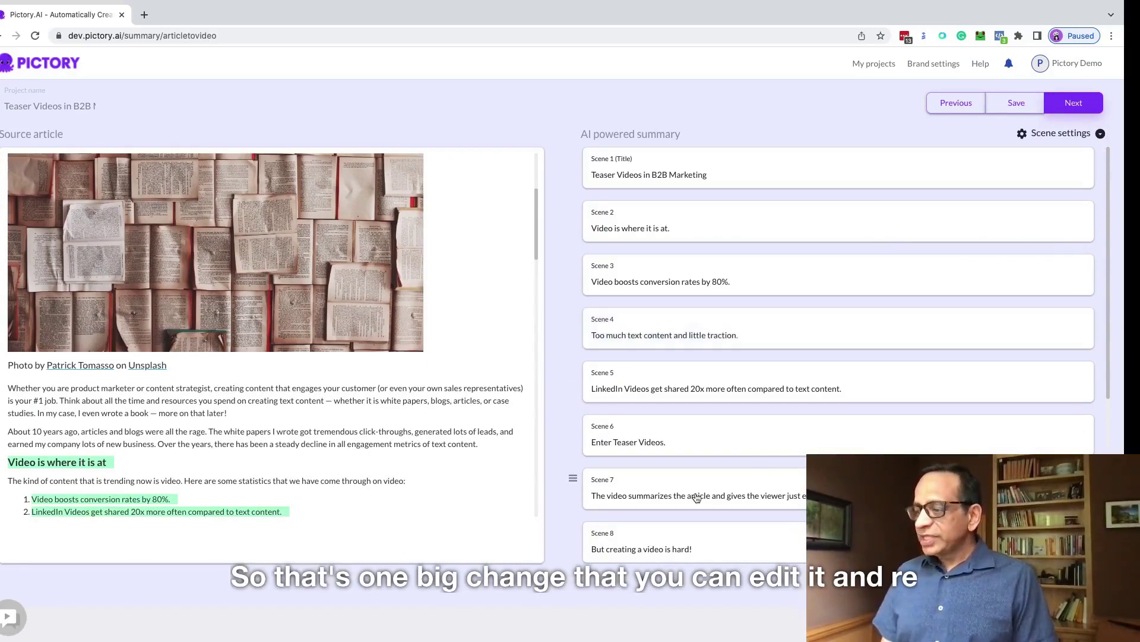
pyautogui.click(711, 545)
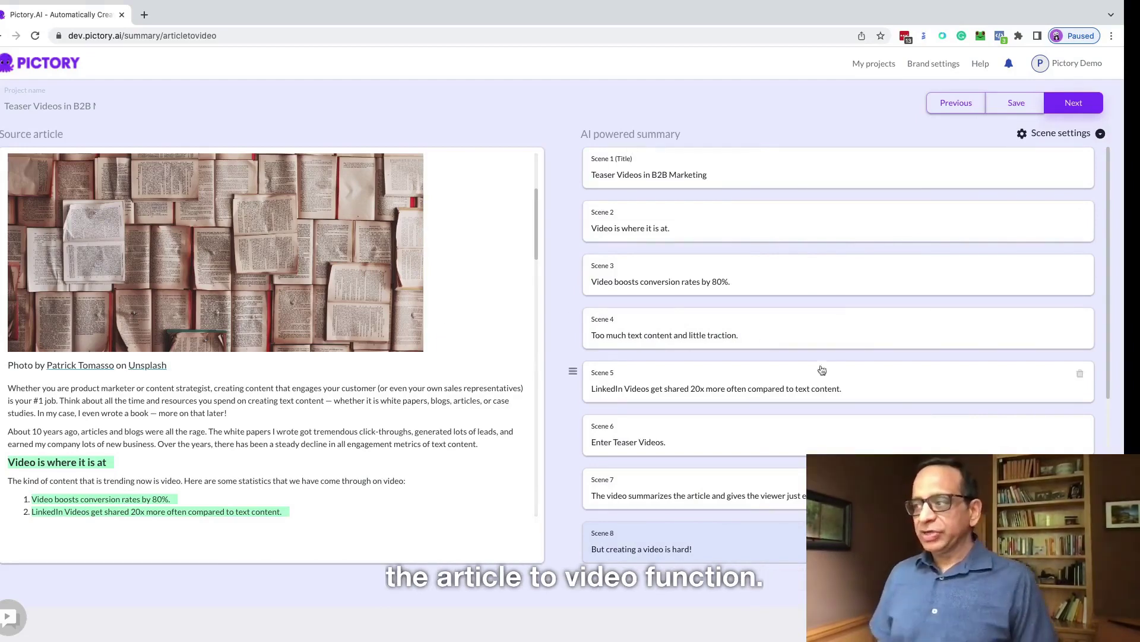
# Turn off auto visuals selection and auto highlight keywords in the scene settings
pyautogui.click(1063, 133)
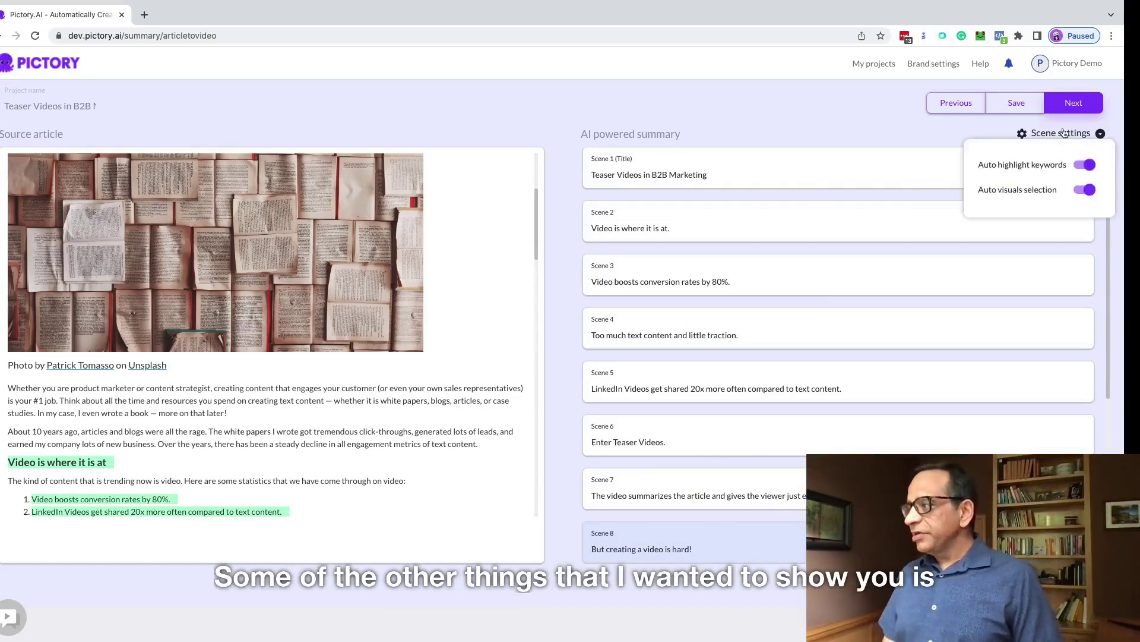
pyautogui.click(1083, 190)
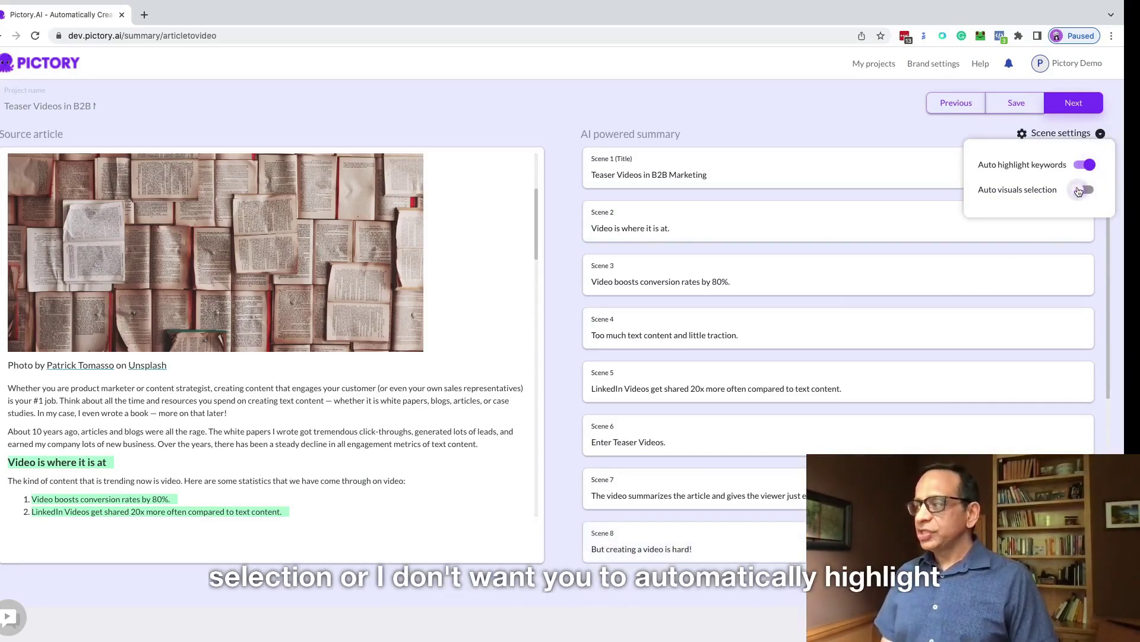
pyautogui.click(1081, 166)
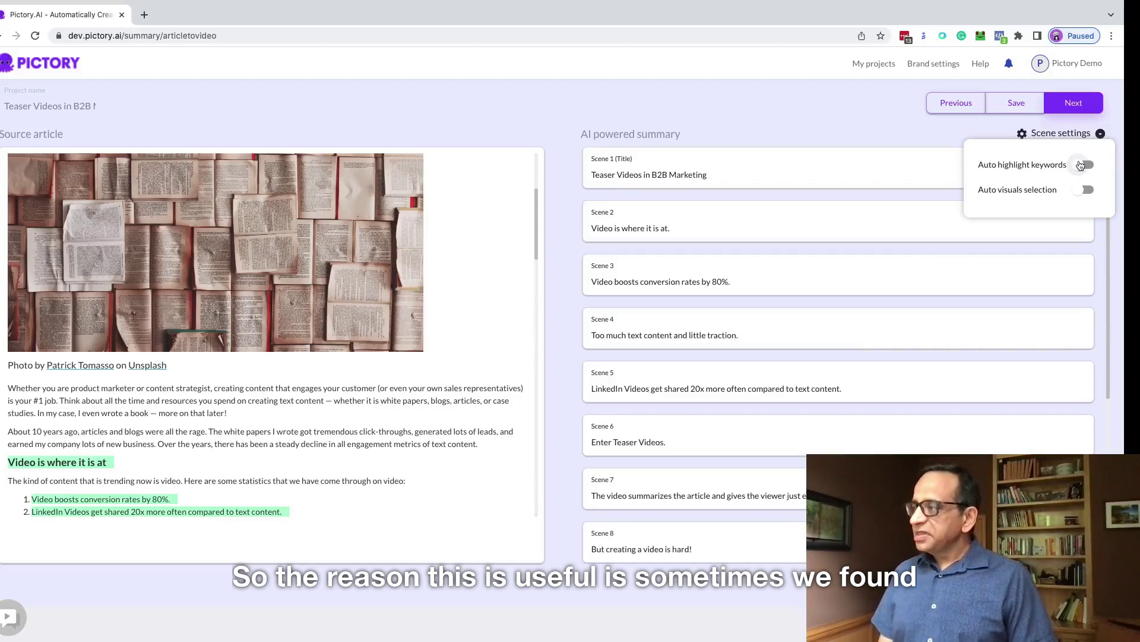
pyautogui.click(1088, 138)
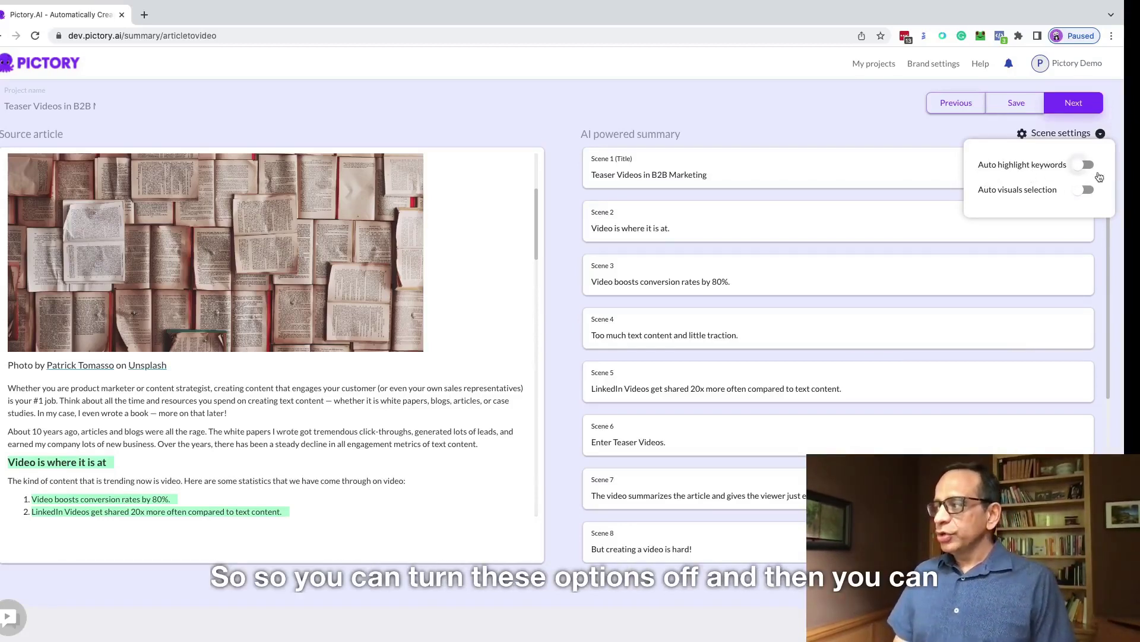
# Continue to the storyboard with the 16:9 Landscape aspect ratio and view scenes 2 to 4
pyautogui.click(1078, 106)
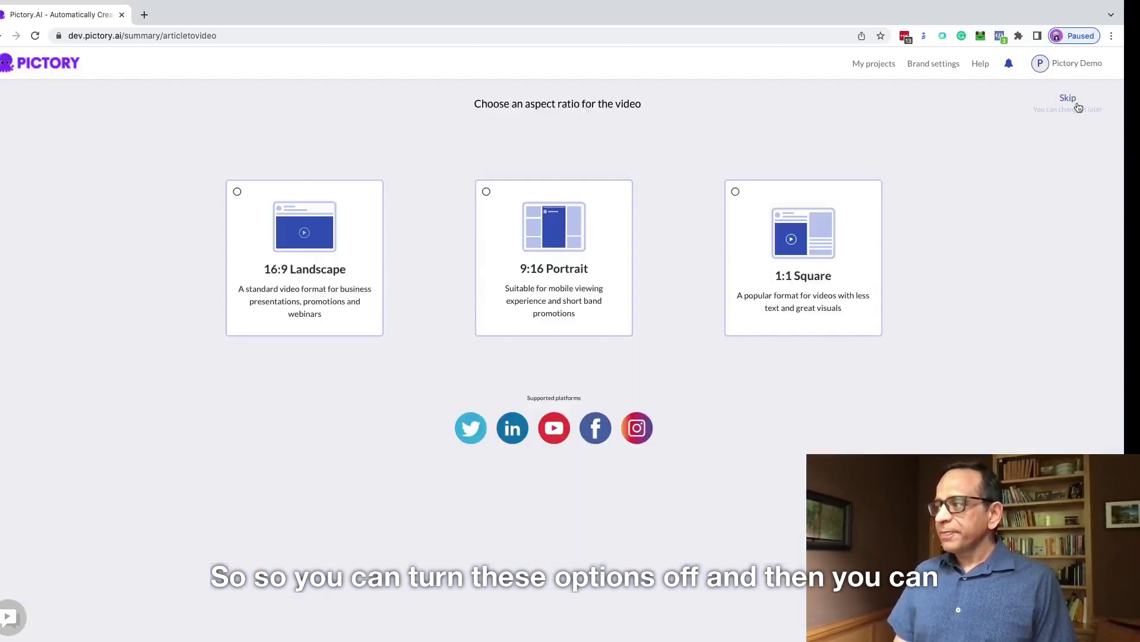
pyautogui.click(271, 277)
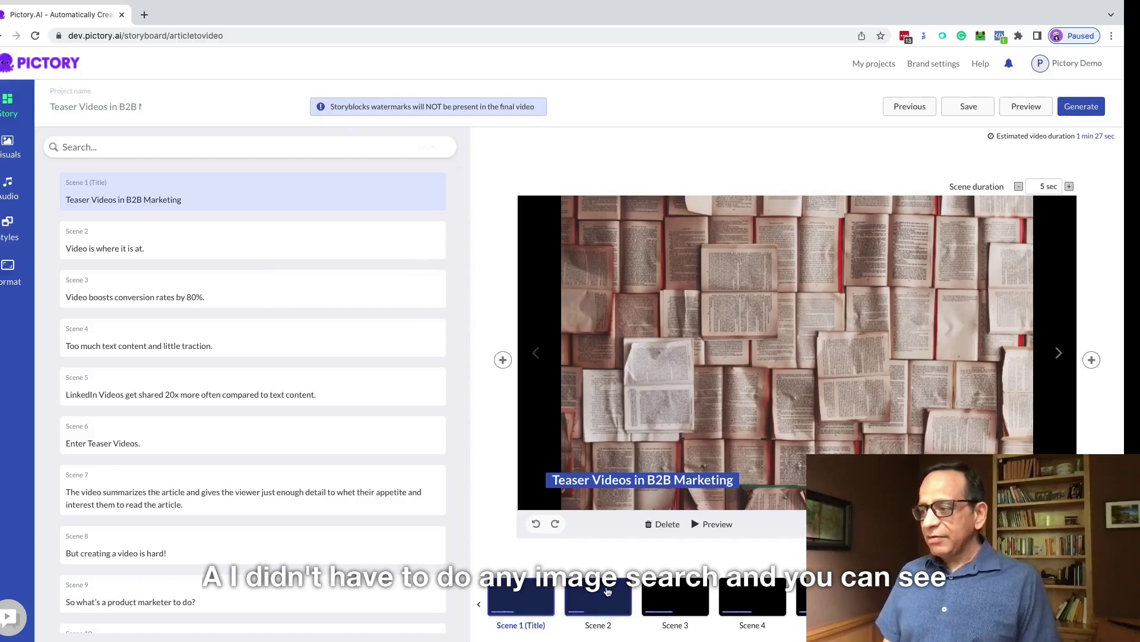
pyautogui.click(597, 616)
pyautogui.click(677, 606)
pyautogui.click(731, 609)
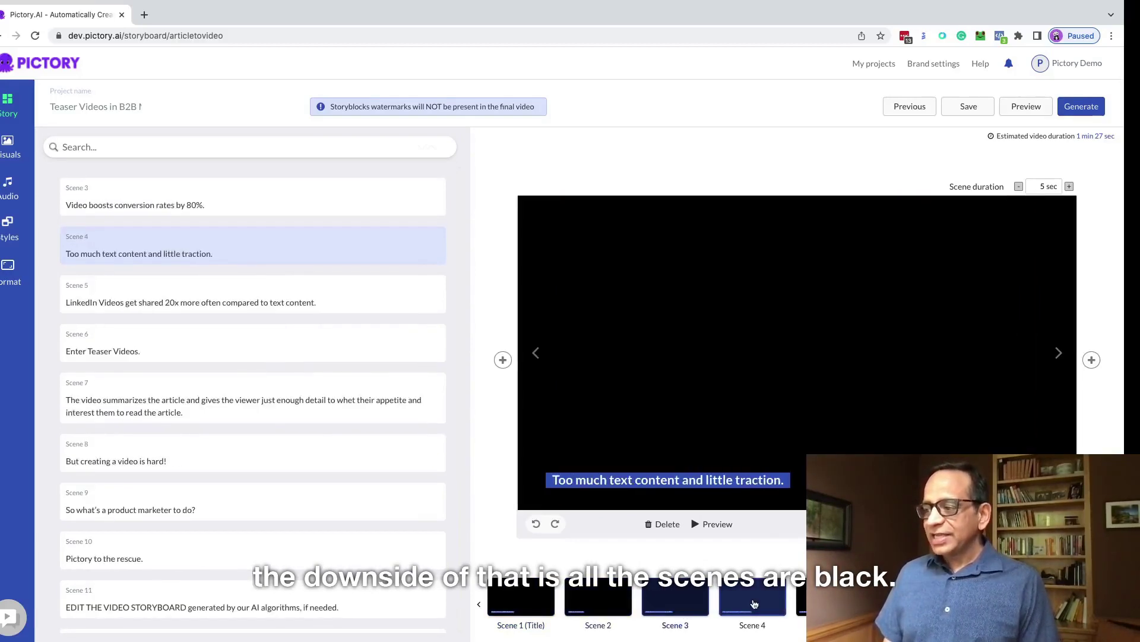
# Look through the visuals of the title scene and scenes 2 to 5 in the storyboard
pyautogui.click(801, 599)
pyautogui.click(521, 592)
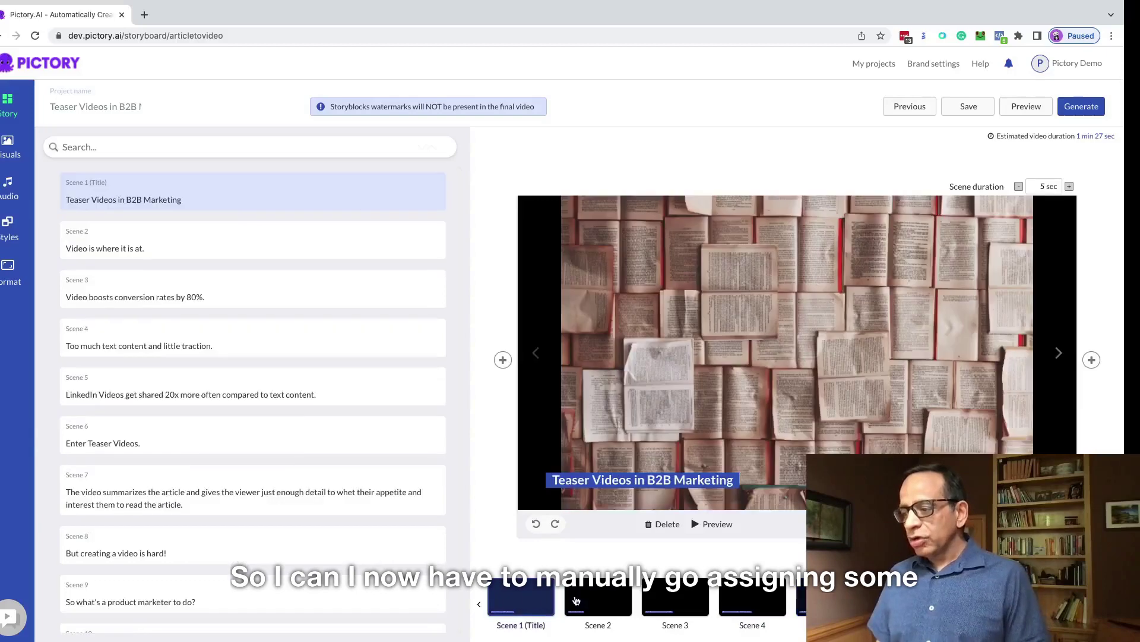
pyautogui.click(601, 594)
pyautogui.click(518, 588)
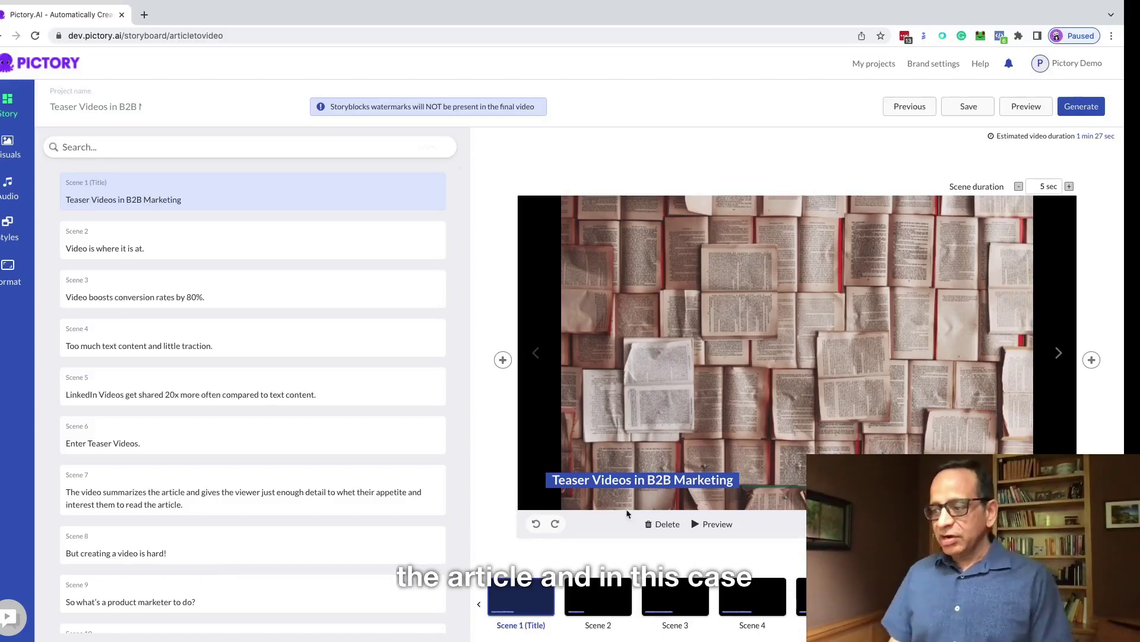
pyautogui.click(604, 601)
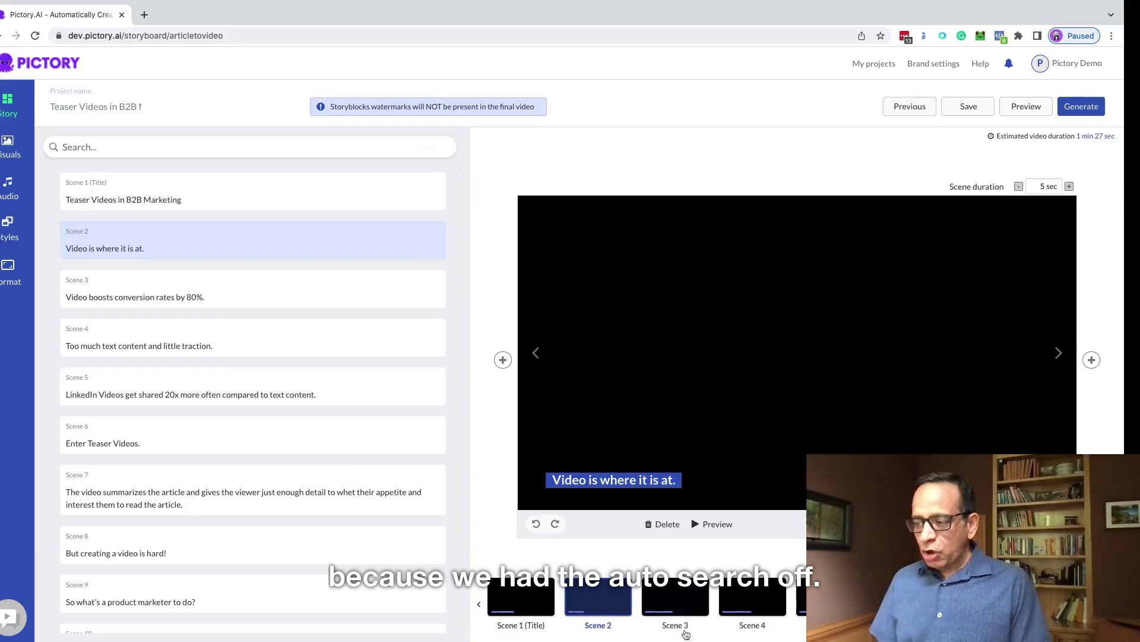
pyautogui.click(673, 605)
pyautogui.click(772, 611)
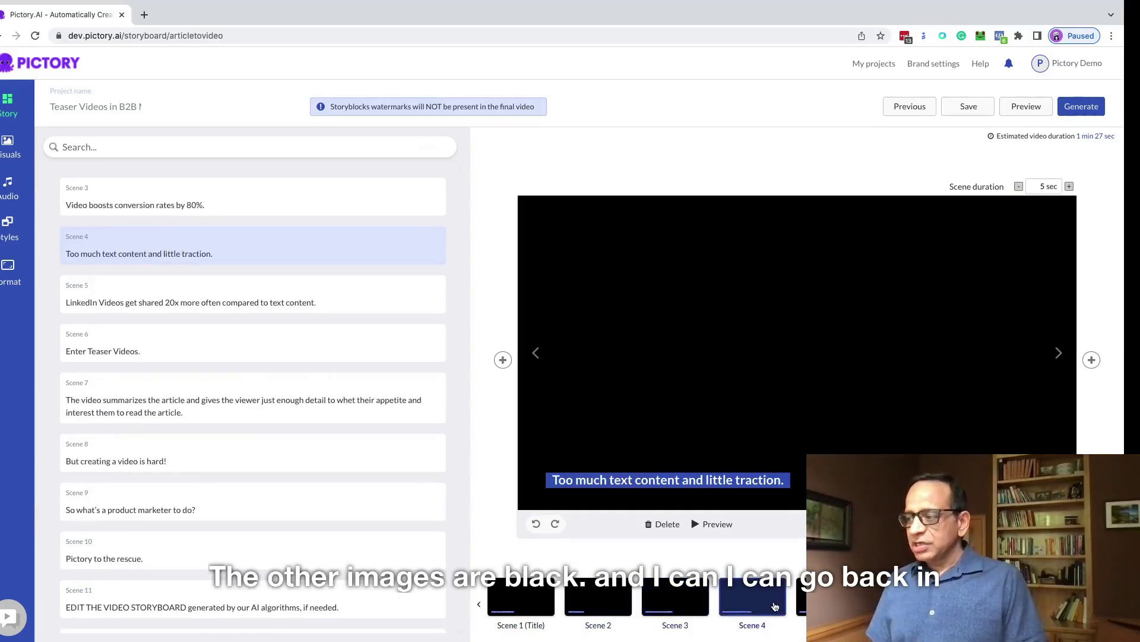
pyautogui.click(802, 603)
pyautogui.click(607, 605)
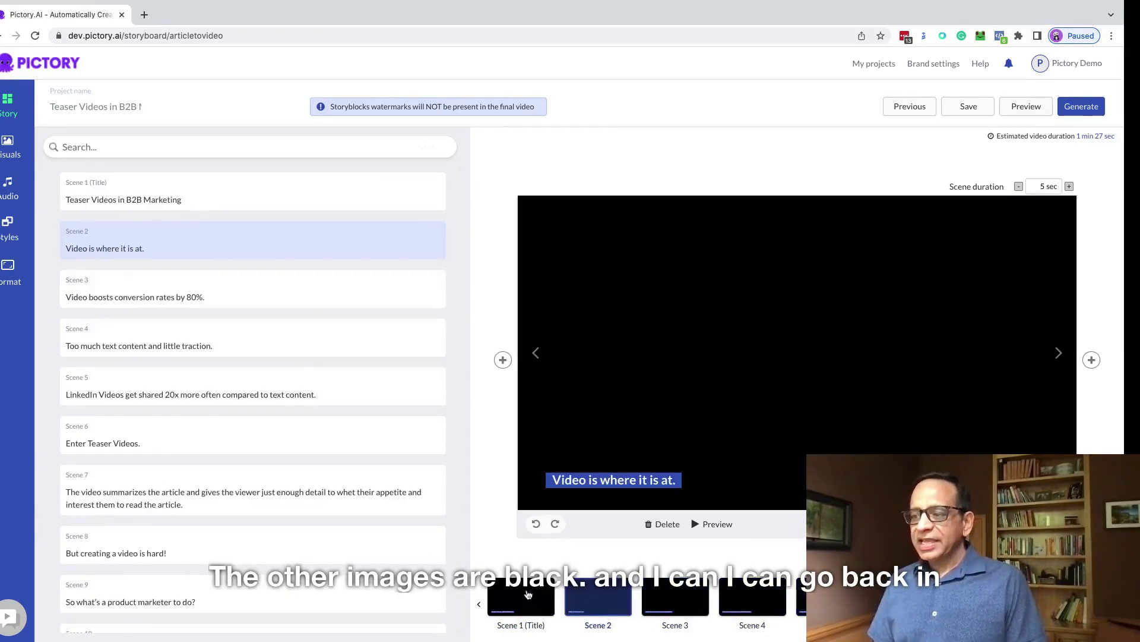
# Find library visuals for scene 2 with the suggested keyword "video" and apply the dark curved wall of video screens
pyautogui.click(520, 596)
pyautogui.click(12, 153)
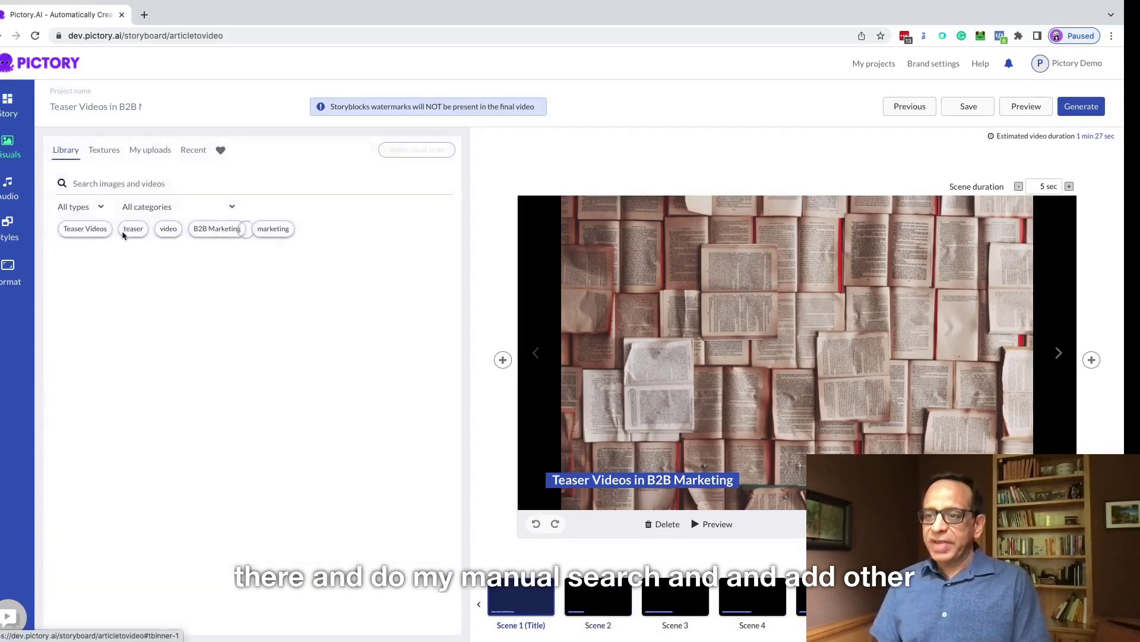
pyautogui.click(596, 613)
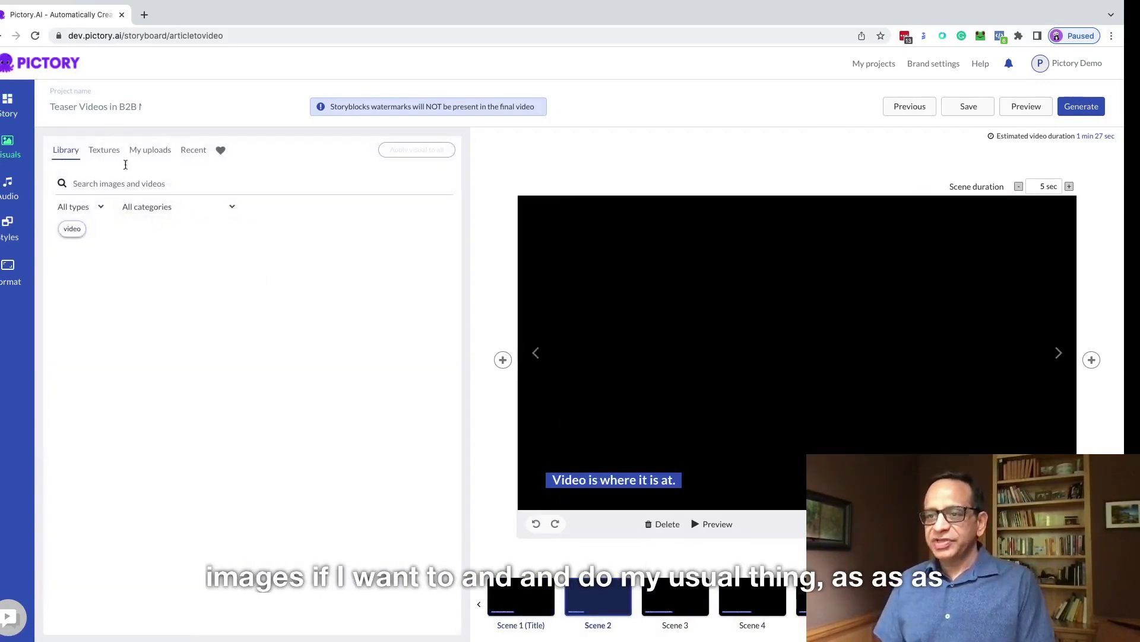
pyautogui.click(72, 230)
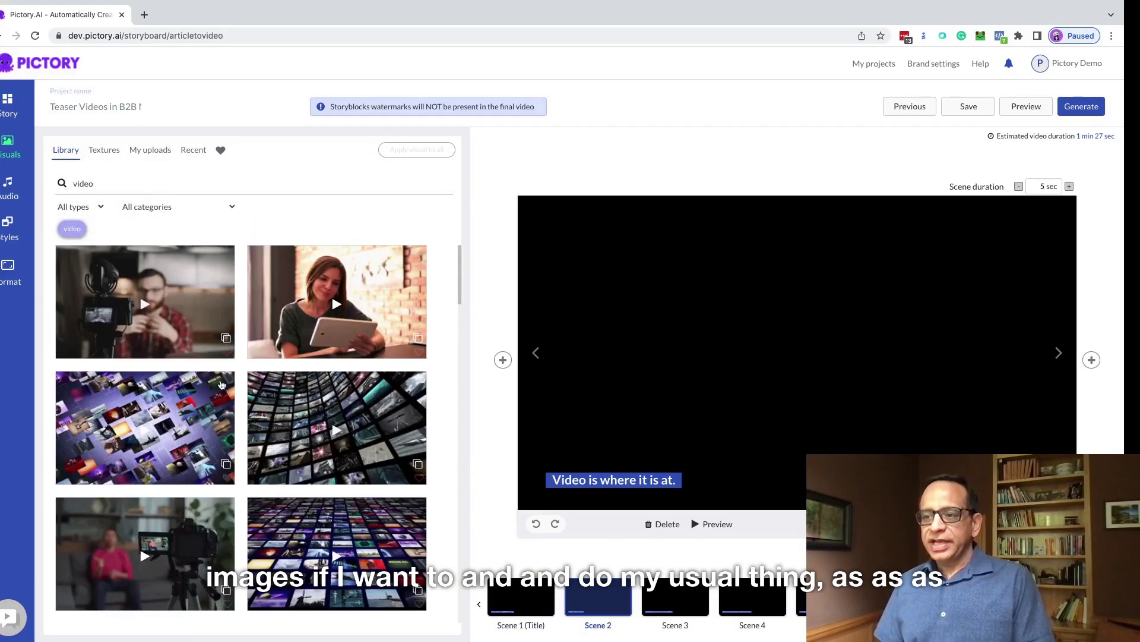
pyautogui.click(351, 437)
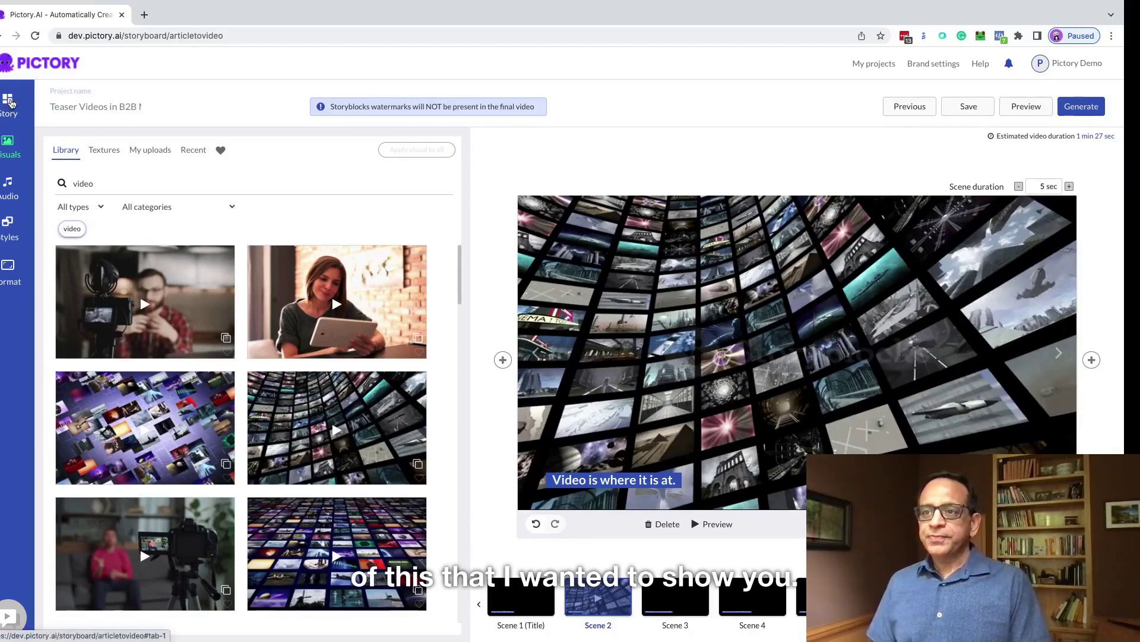
# Start a Script to Video project named "Demo" and enter the six-sentence script beginning "The creator economy is giving people a chance"
pyautogui.click(32, 64)
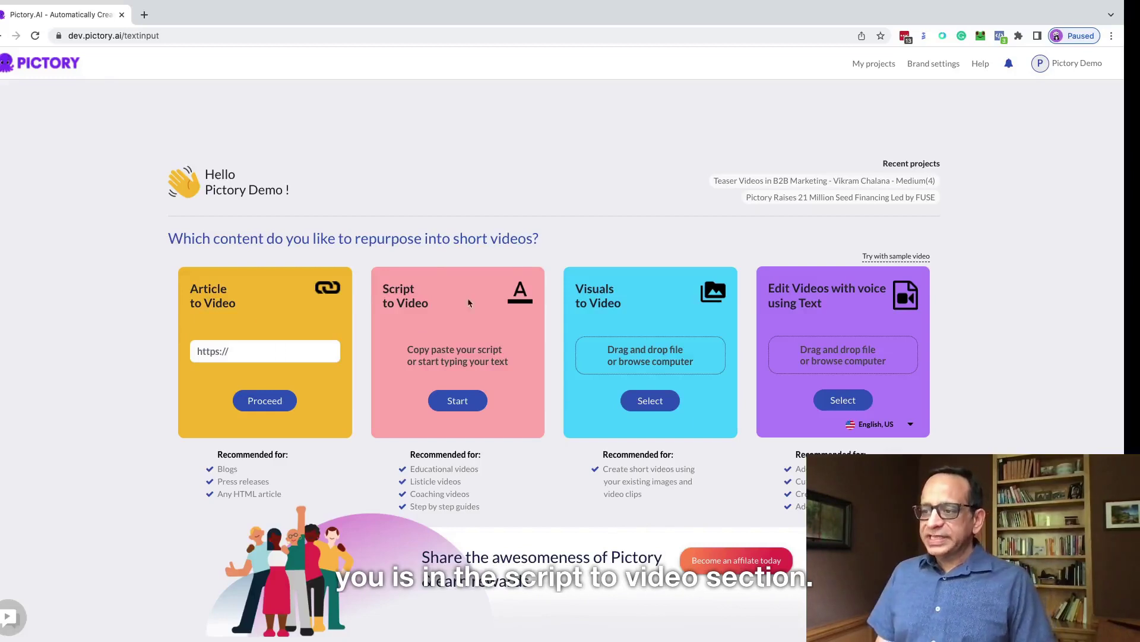
pyautogui.click(457, 404)
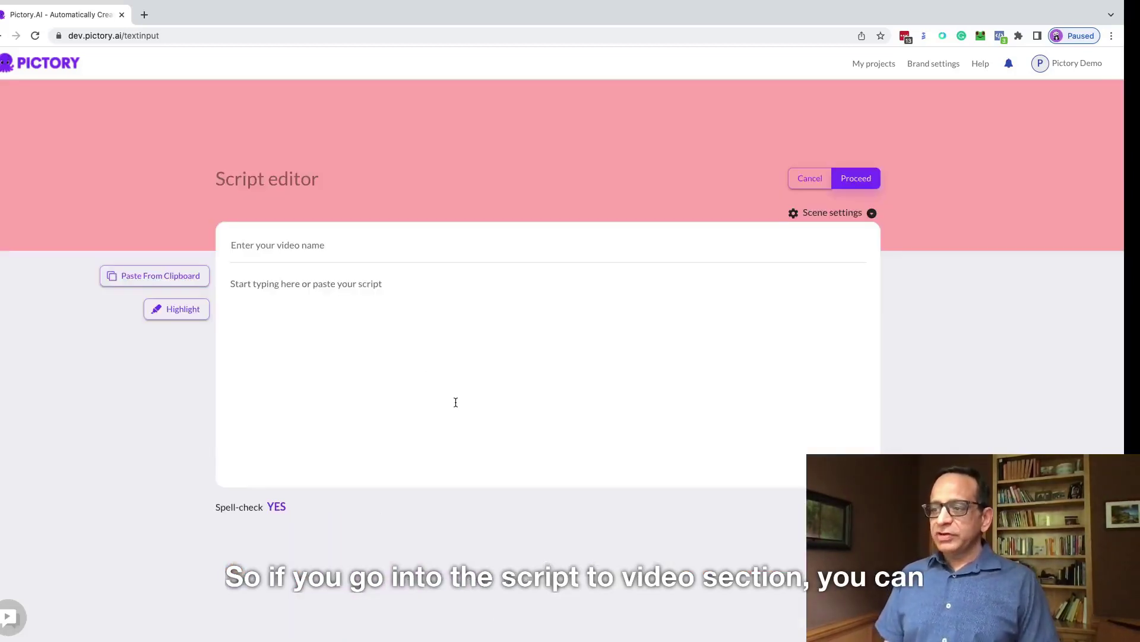
pyautogui.click(283, 283)
pyautogui.write('The creator economy is giving people a chance to specialize in their passions and to pursue their dream jobs. In the new creator economy, video plays a crucial role. We are really excited to bring Pictory to these creative entrepreneurs and we are very proud to be part of their journey. Pictory’s AI-powered automation is a game changer, not only for content creators, but also for marketers. They can now easily repurpose their existing long-form content like webinars, podcasts, and blogs into dozens of short videos for social media. Our recent rapid growth with over 5000 global customers is a strong testament to the immense value that we bring.')
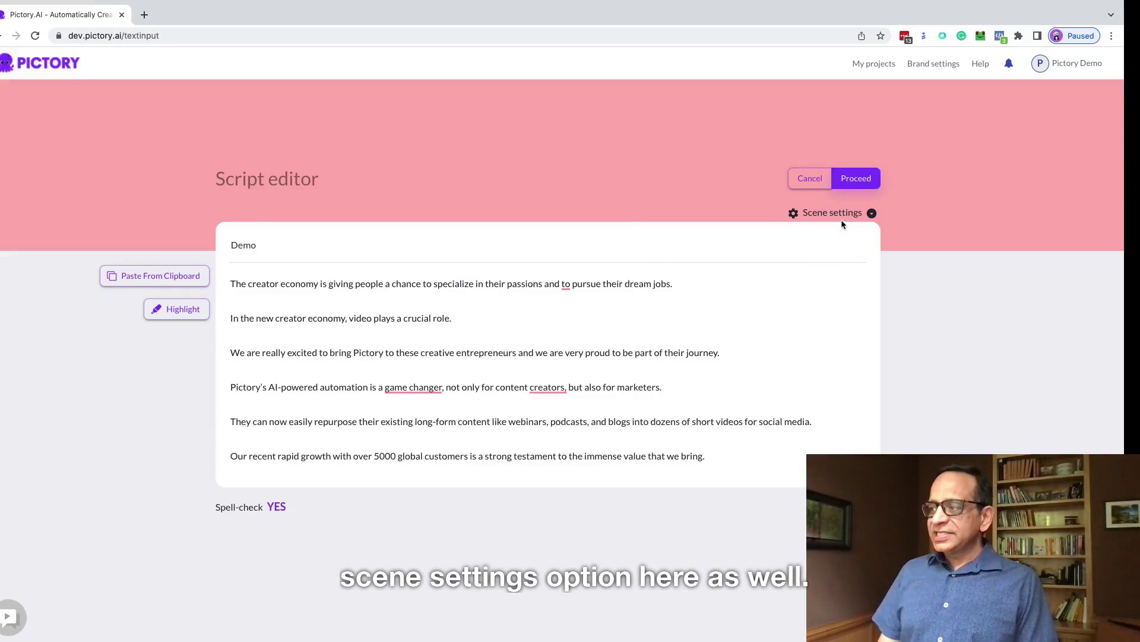
# Review the options for creating new scenes in the scene settings and choose Line breaks
pyautogui.click(843, 218)
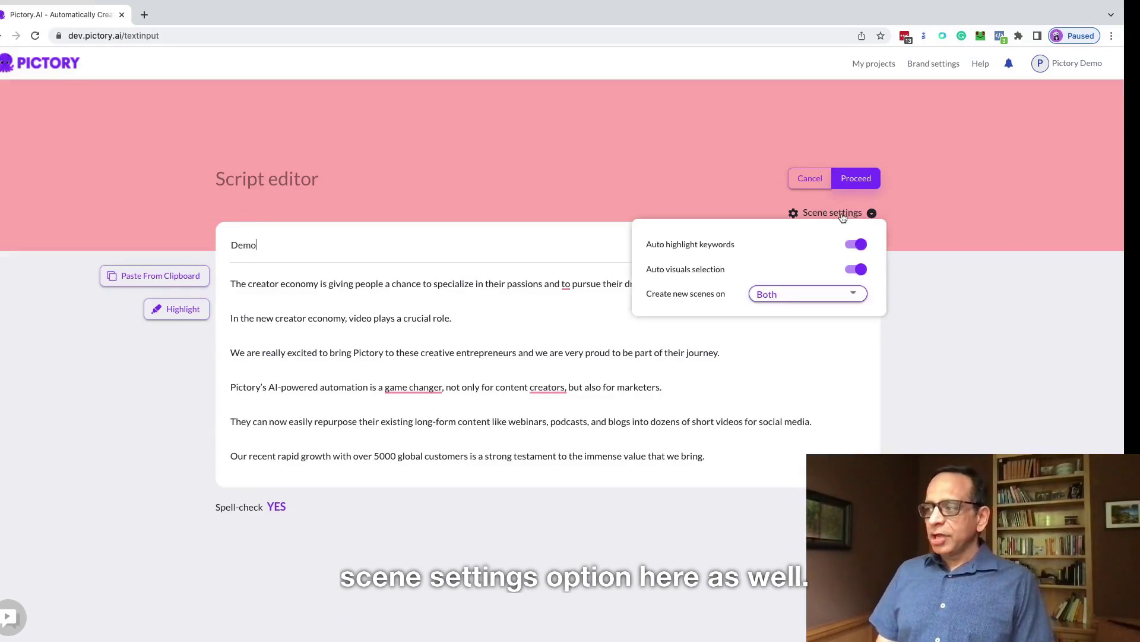
pyautogui.click(812, 295)
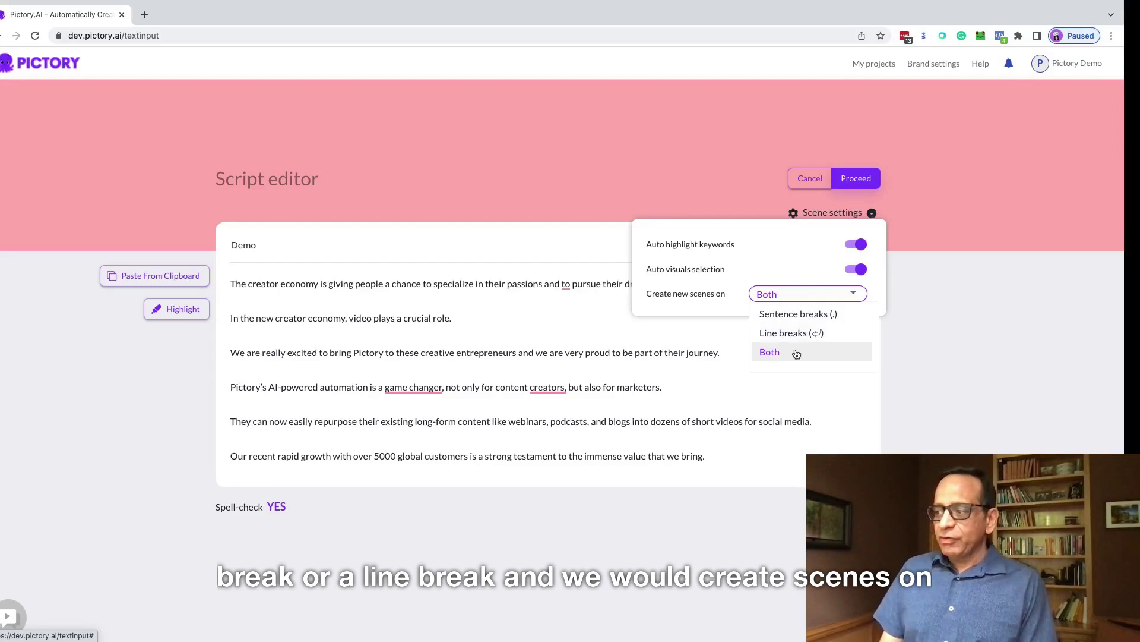
pyautogui.click(767, 372)
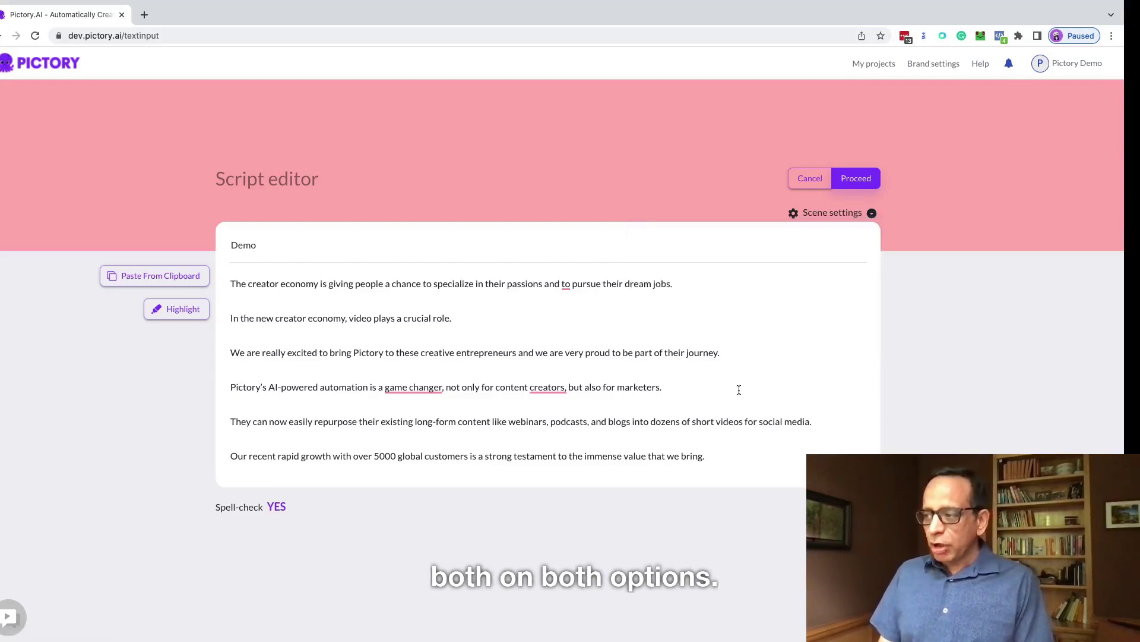
pyautogui.click(871, 214)
pyautogui.click(740, 386)
pyautogui.click(869, 219)
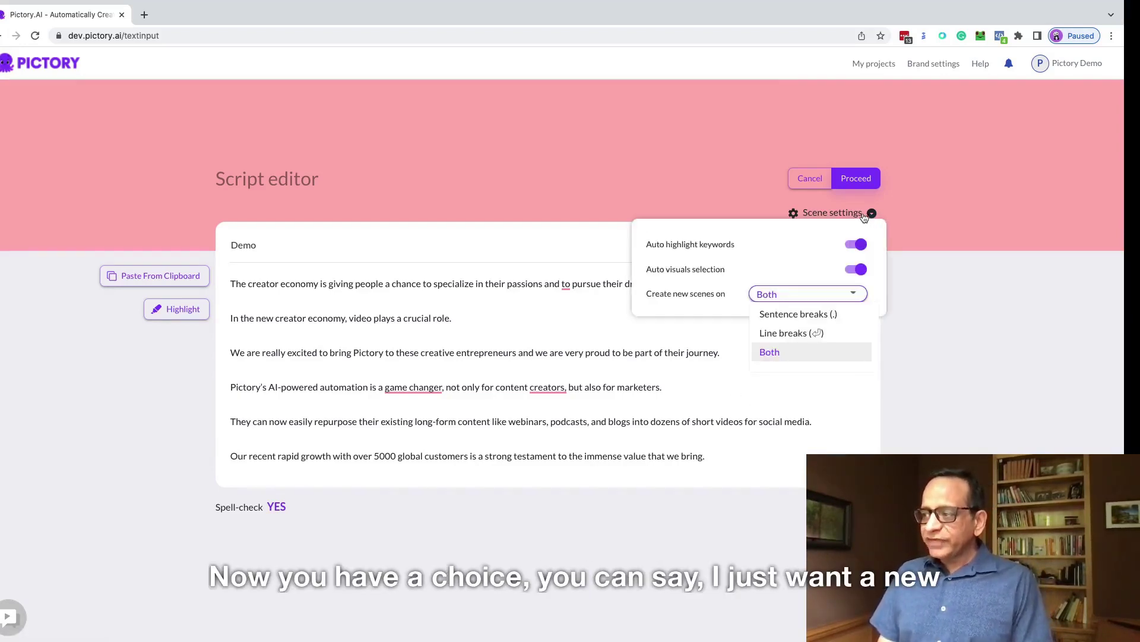
pyautogui.click(804, 333)
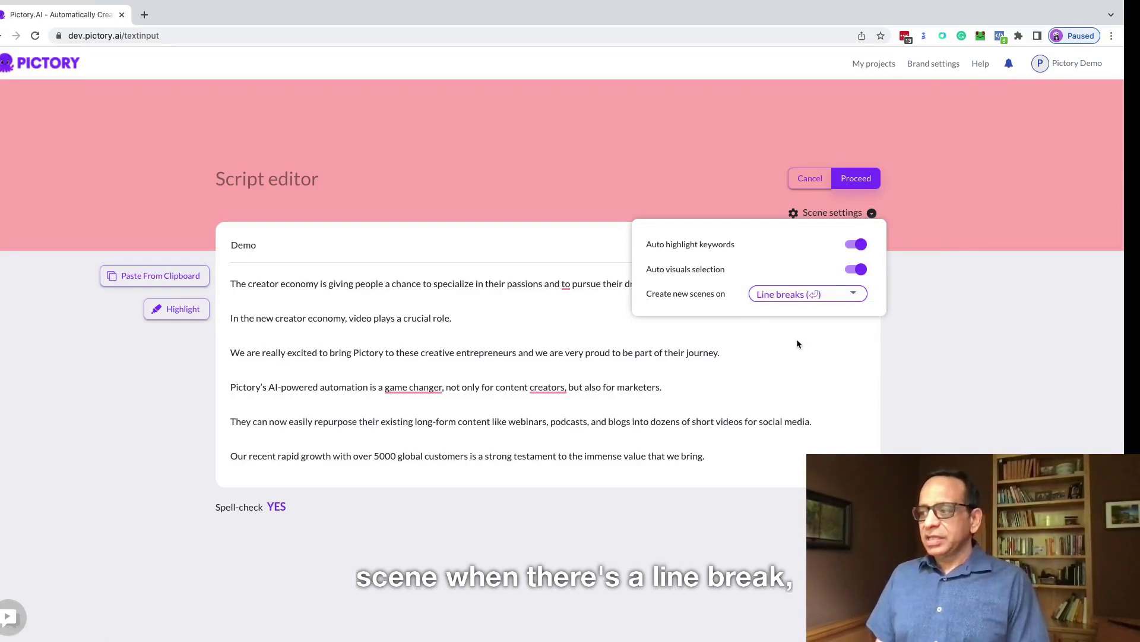
pyautogui.click(797, 345)
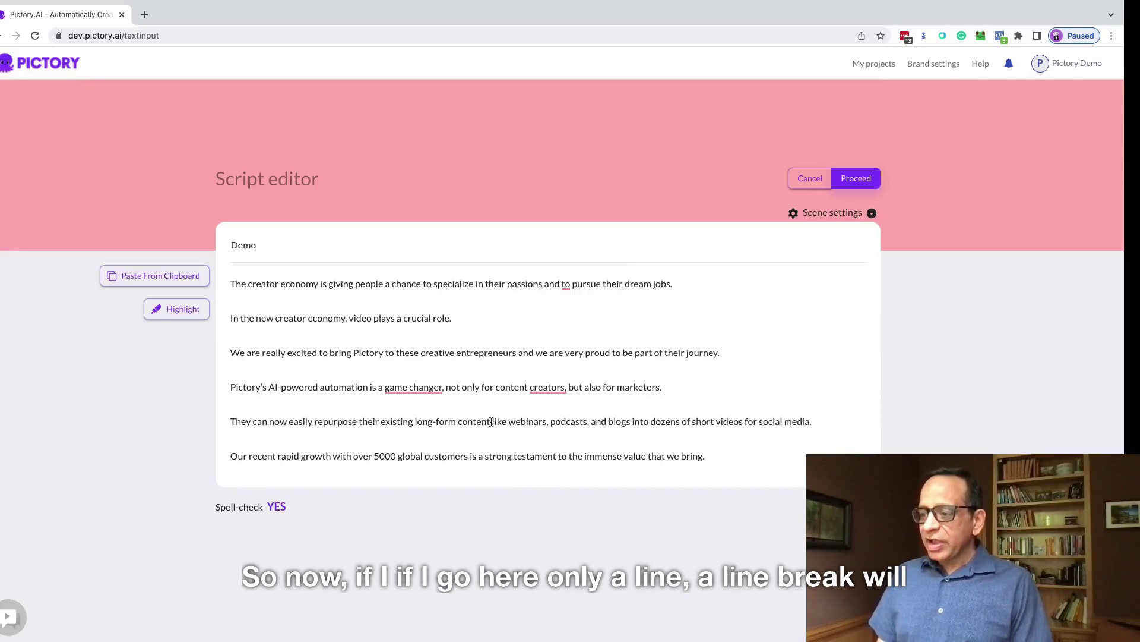
# Split the fifth sentence after "content" with a blank line and join "Our recent rapid growth" to the line ending "social media."
pyautogui.press('Return')
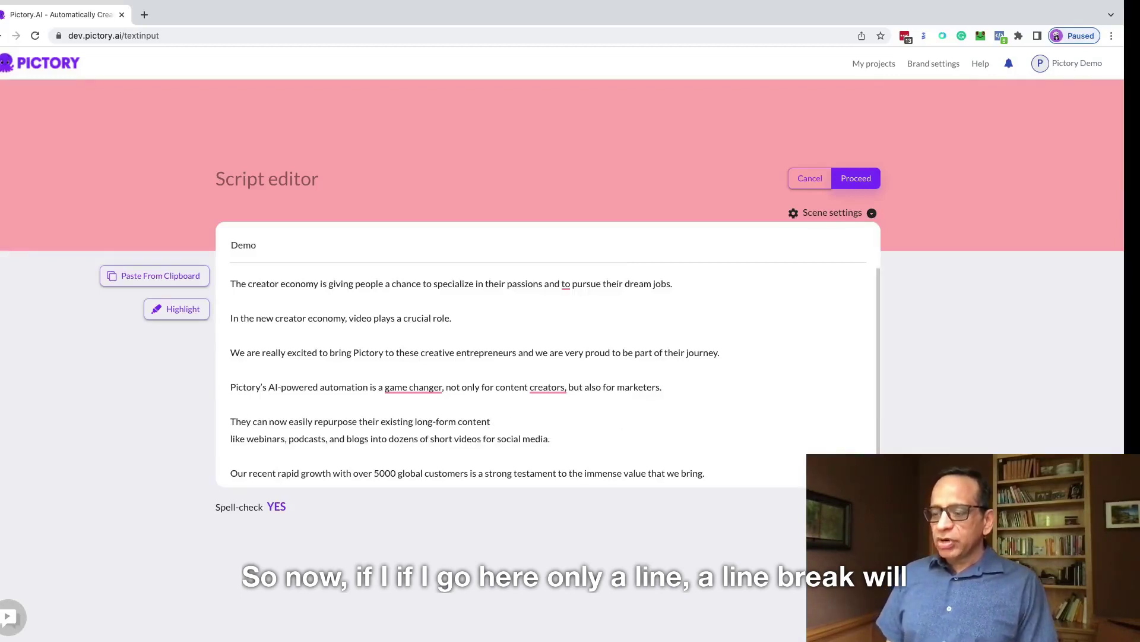
pyautogui.press('Return')
pyautogui.press('Down')
pyautogui.press('Down')
pyautogui.press('Down')
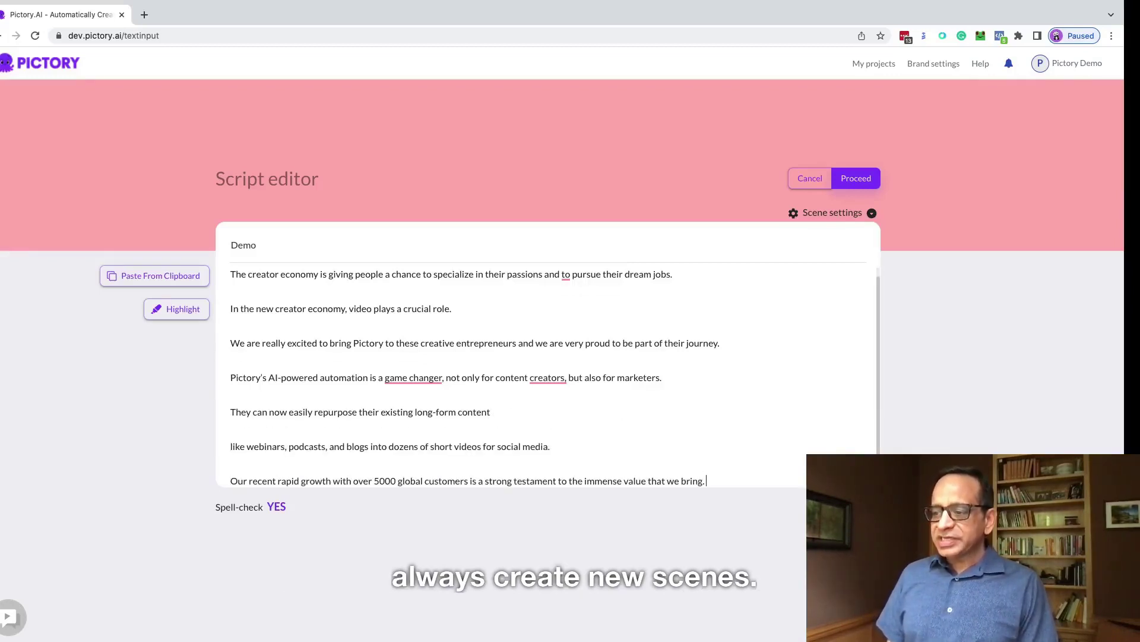
pyautogui.press('BackSpace')
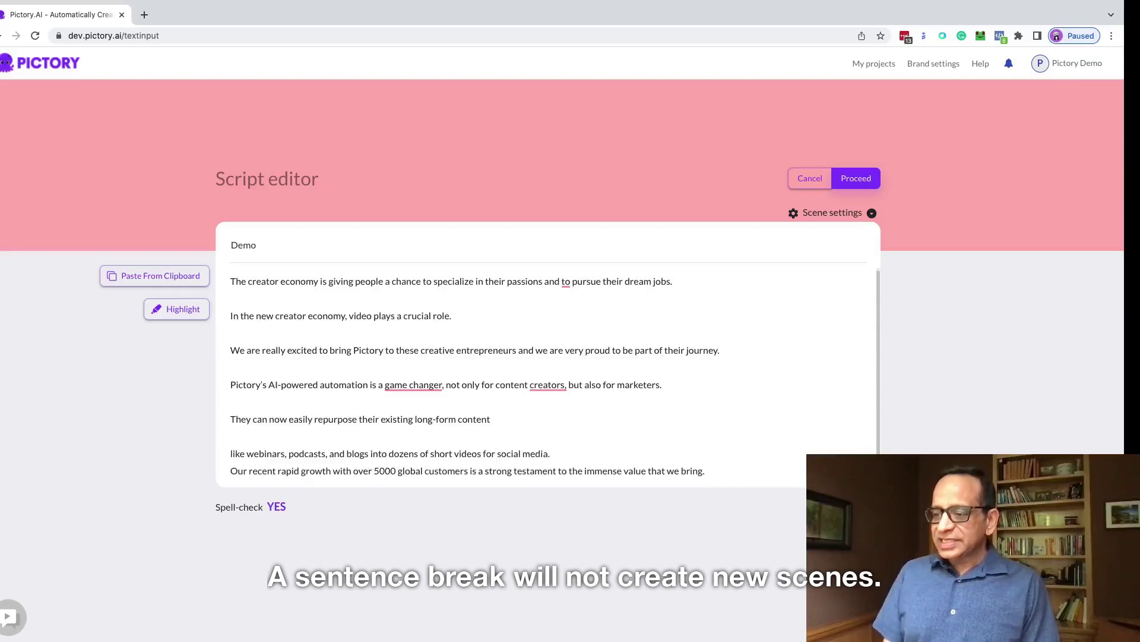
pyautogui.press('BackSpace')
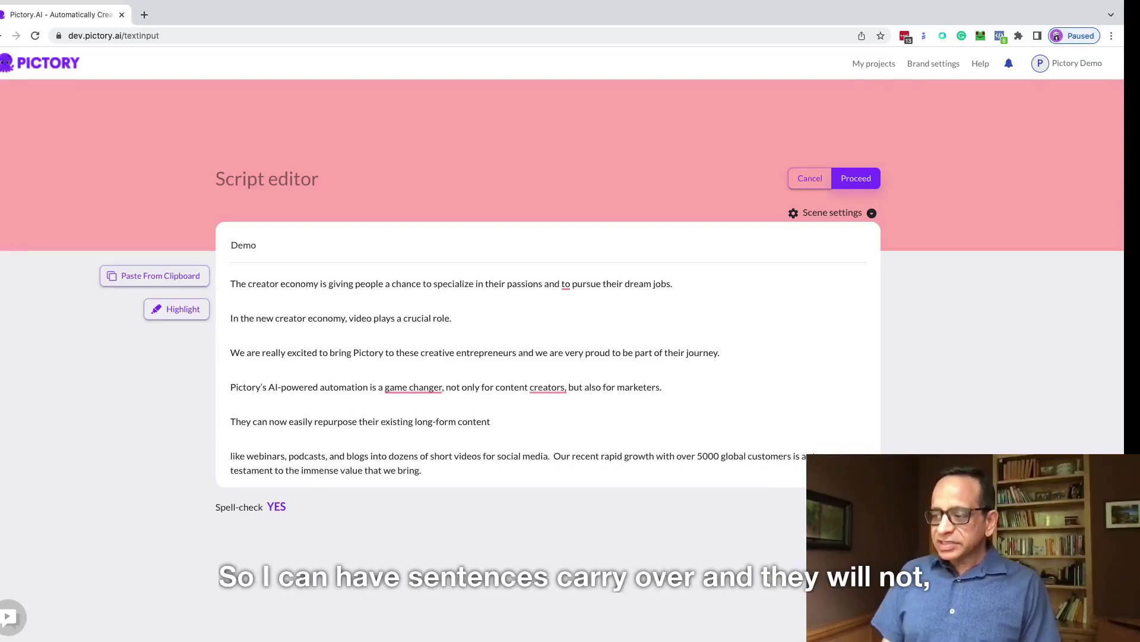
# Insert a blank line before "customers is a strong testament" in the last sentence of the script
pyautogui.click(230, 473)
pyautogui.press('Return')
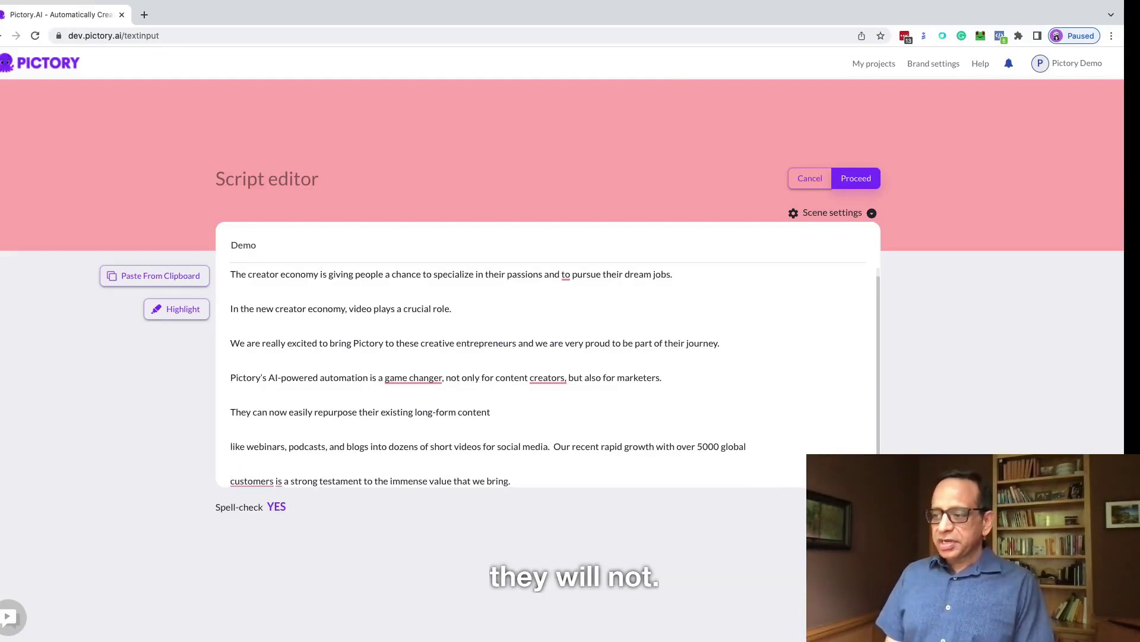
pyautogui.moveTo(483, 447); pyautogui.dragTo(607, 448)
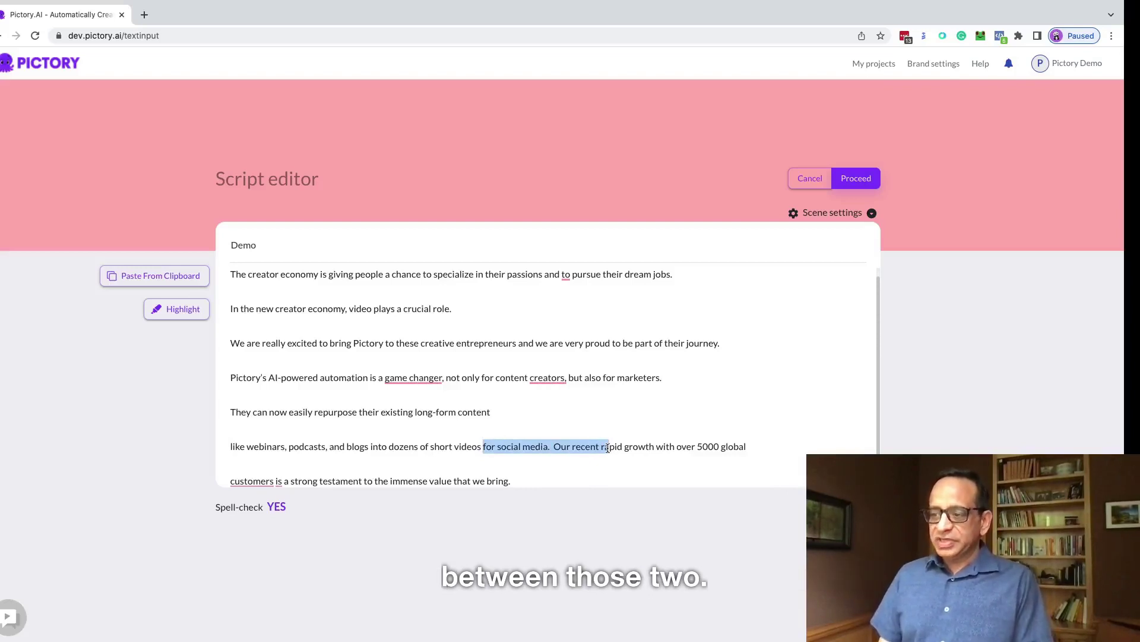
pyautogui.click(256, 410)
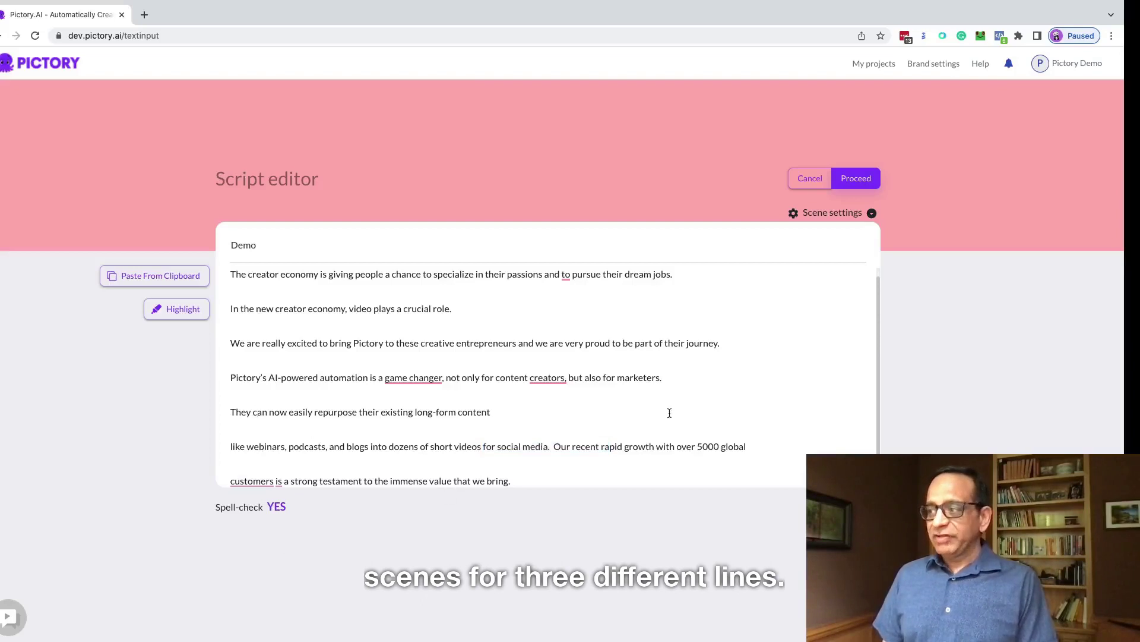
# Check the scene settings and proceed with the script to the storyboard in a landscape aspect ratio
pyautogui.click(871, 213)
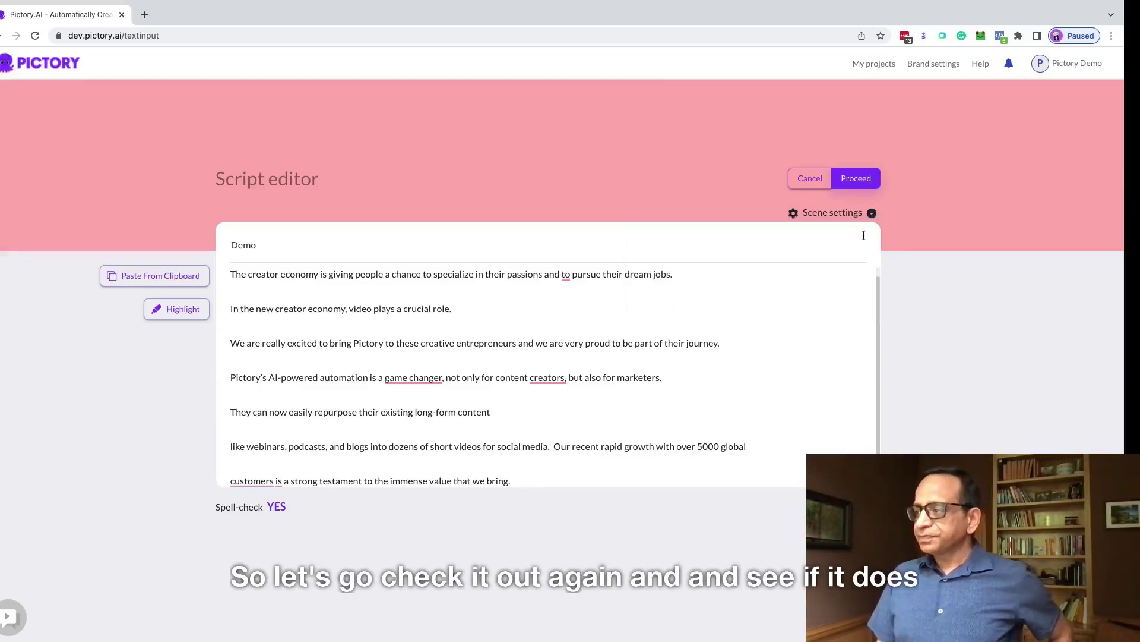
pyautogui.click(871, 214)
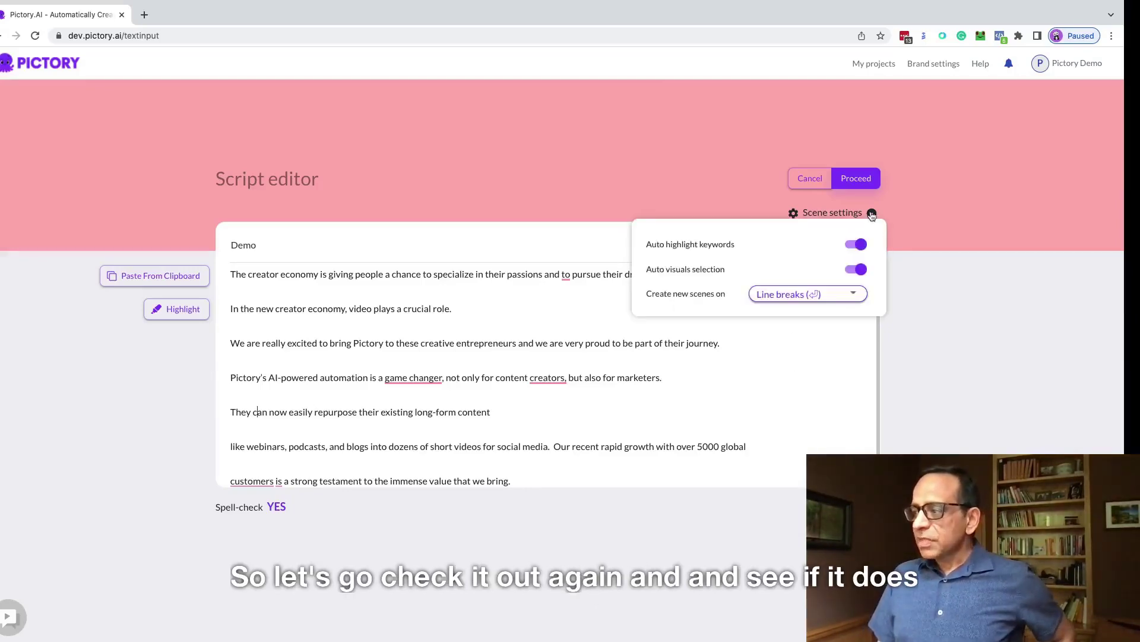
pyautogui.click(854, 179)
pyautogui.click(267, 262)
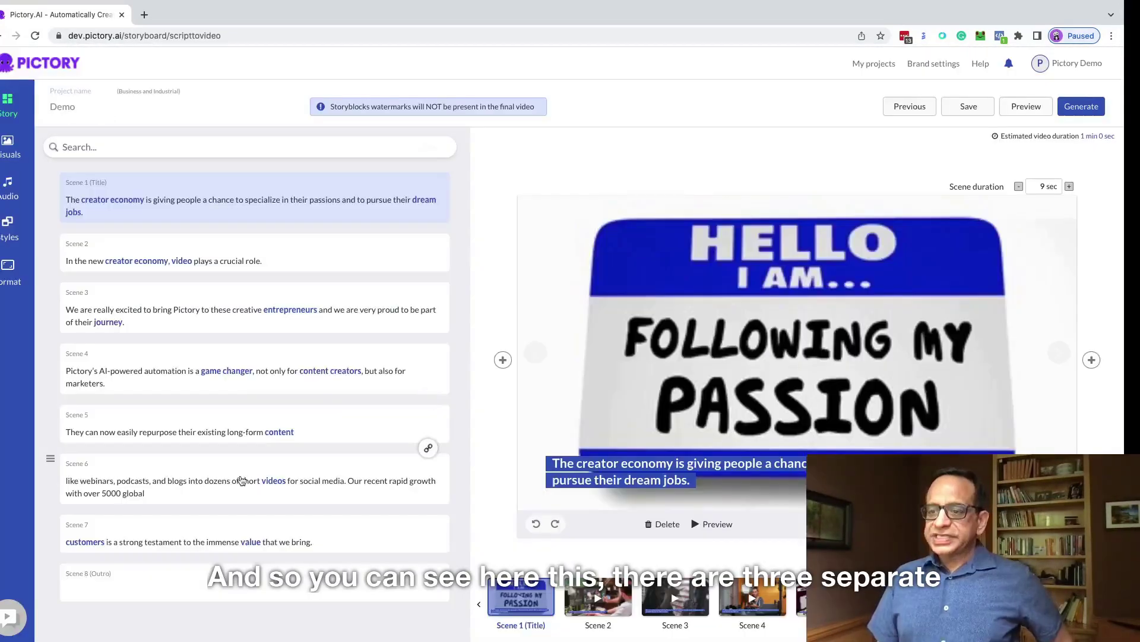
# Examine scenes 5, 6 and 7 to check how the line breaks divided the script
pyautogui.click(258, 430)
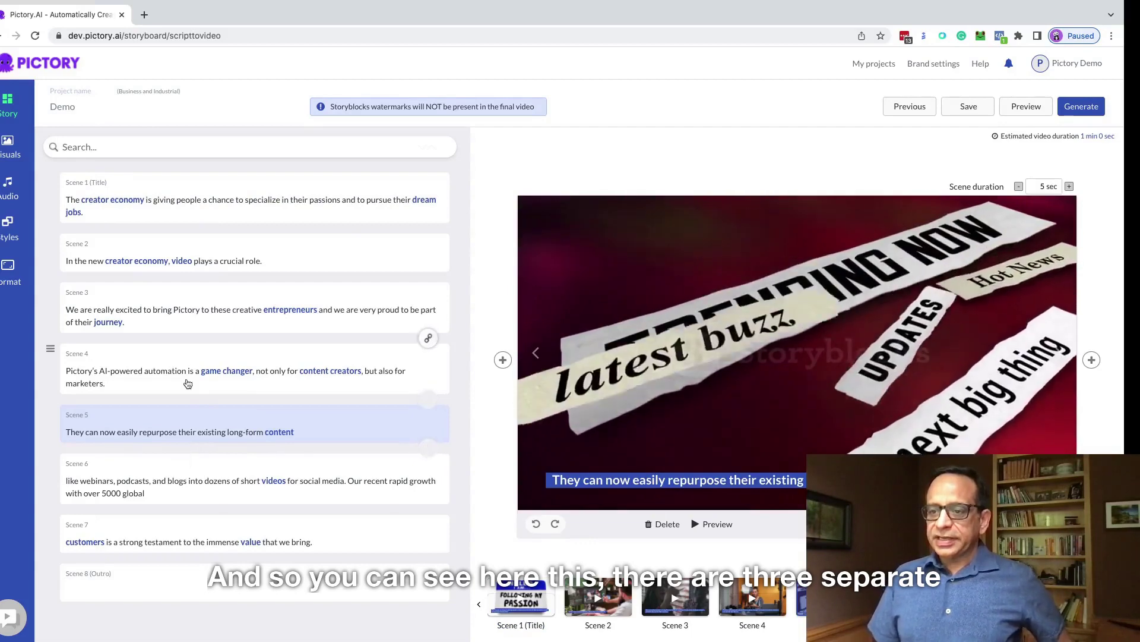
pyautogui.click(207, 485)
pyautogui.click(218, 538)
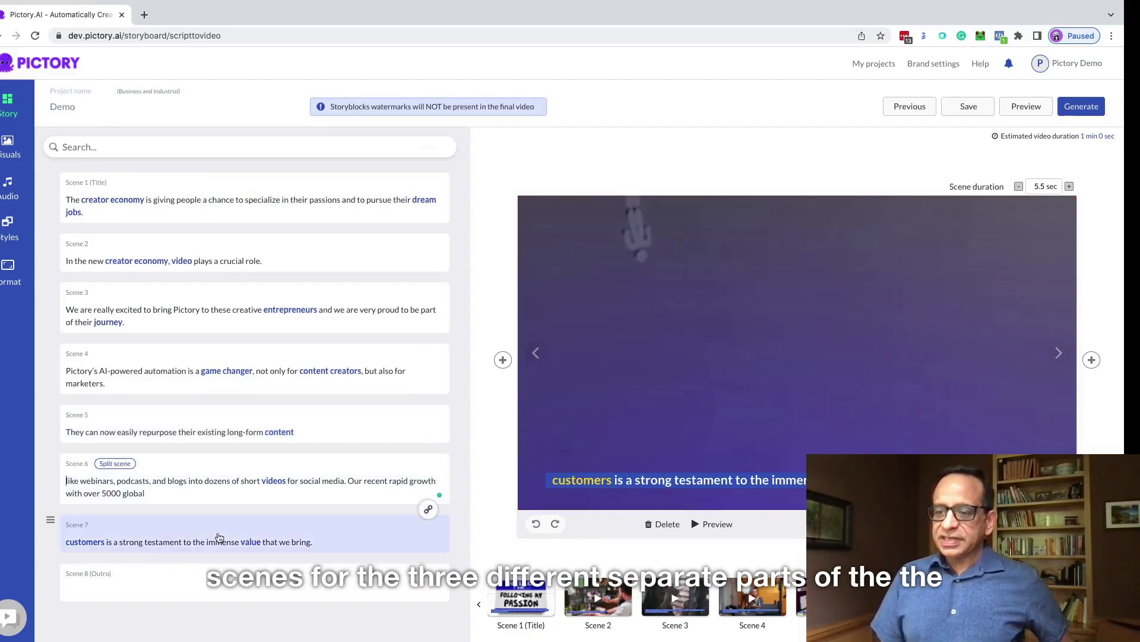
pyautogui.click(244, 433)
pyautogui.click(244, 469)
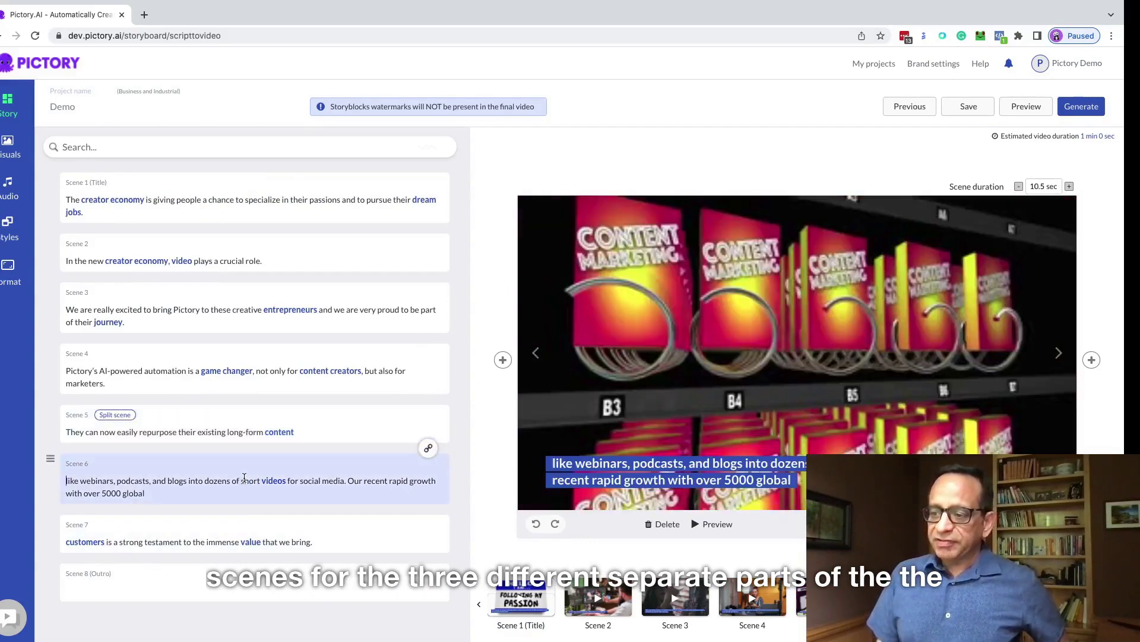
pyautogui.click(232, 539)
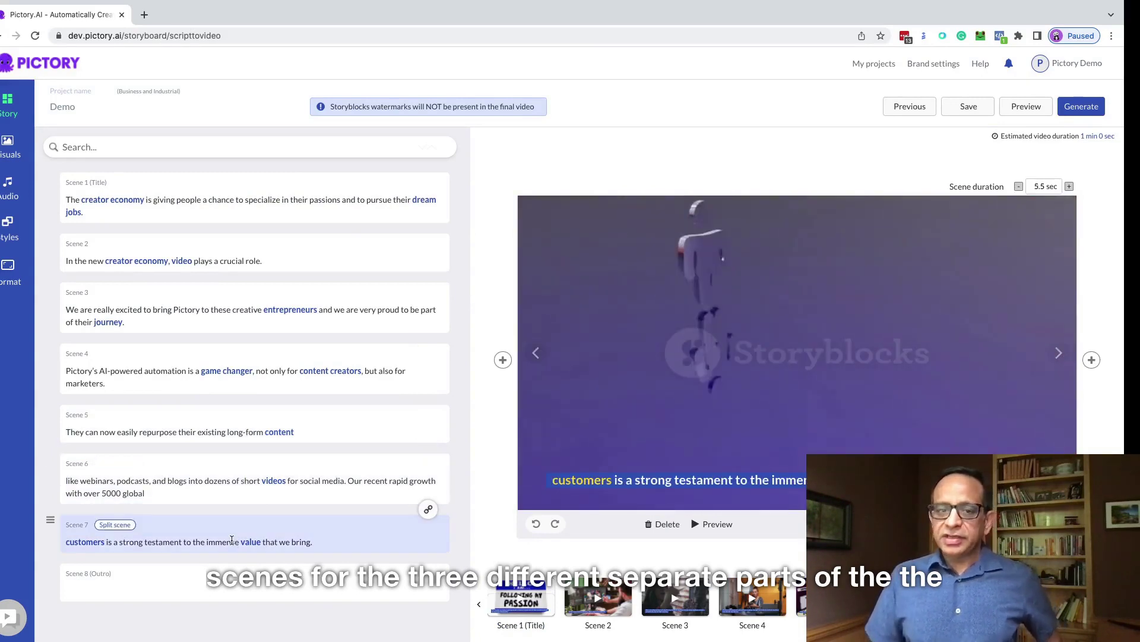